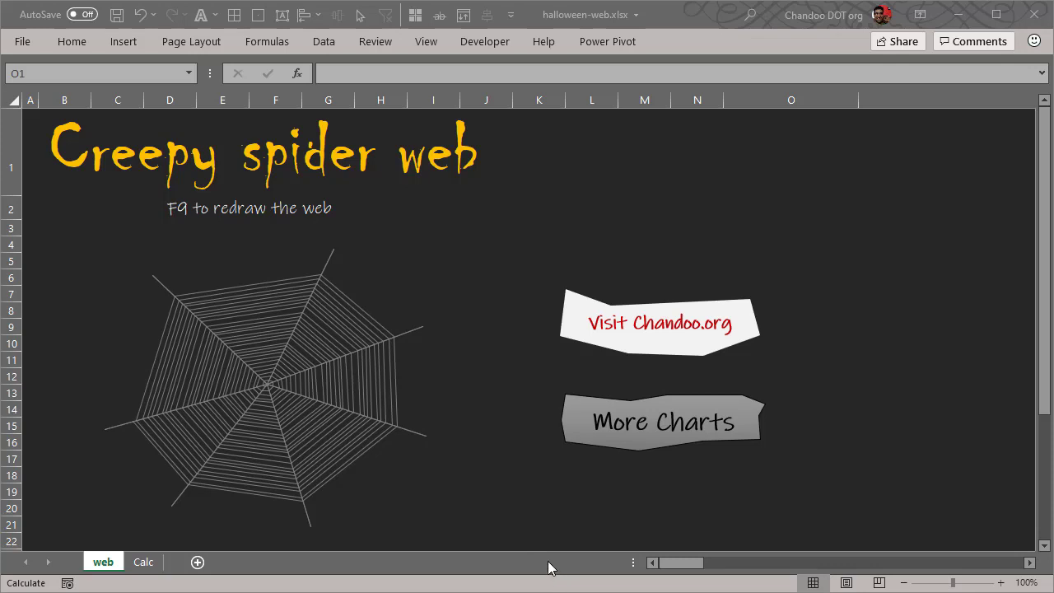
Recalculate the workbook once to redraw the spider web chart with new random values
click(560, 149)
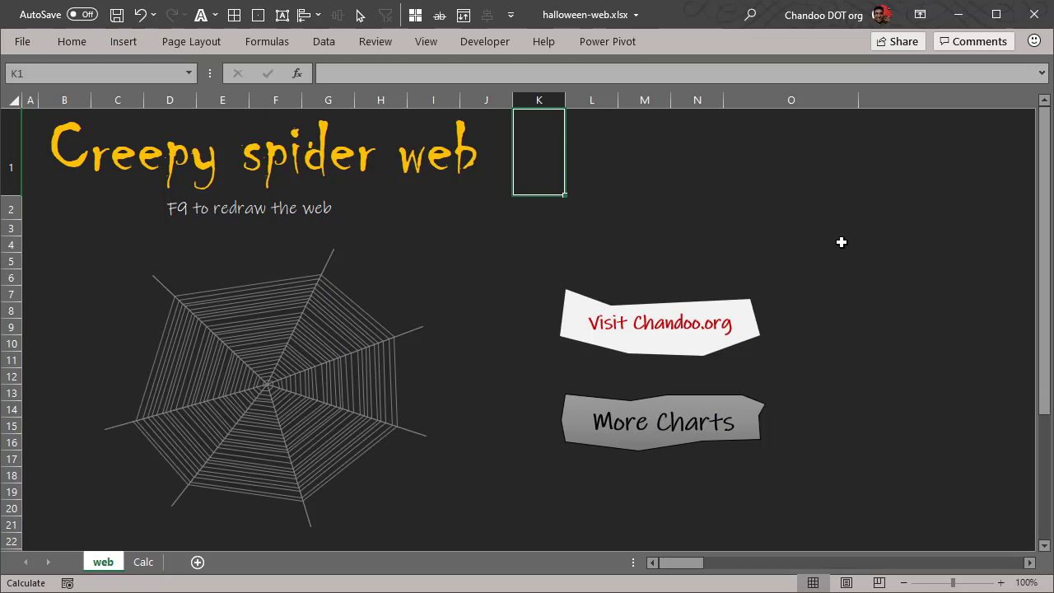
click(260, 41)
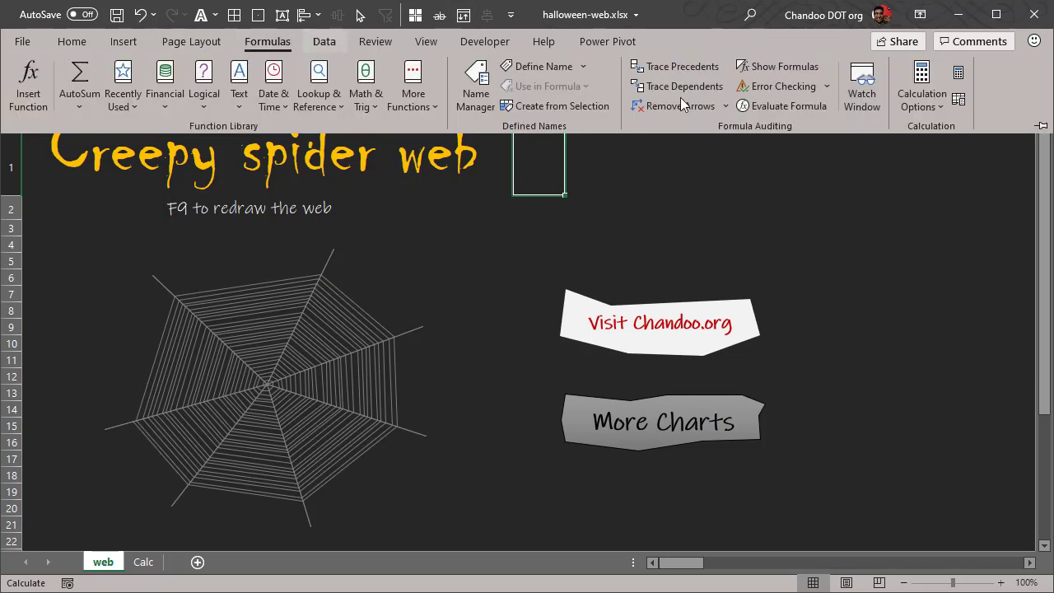
click(959, 70)
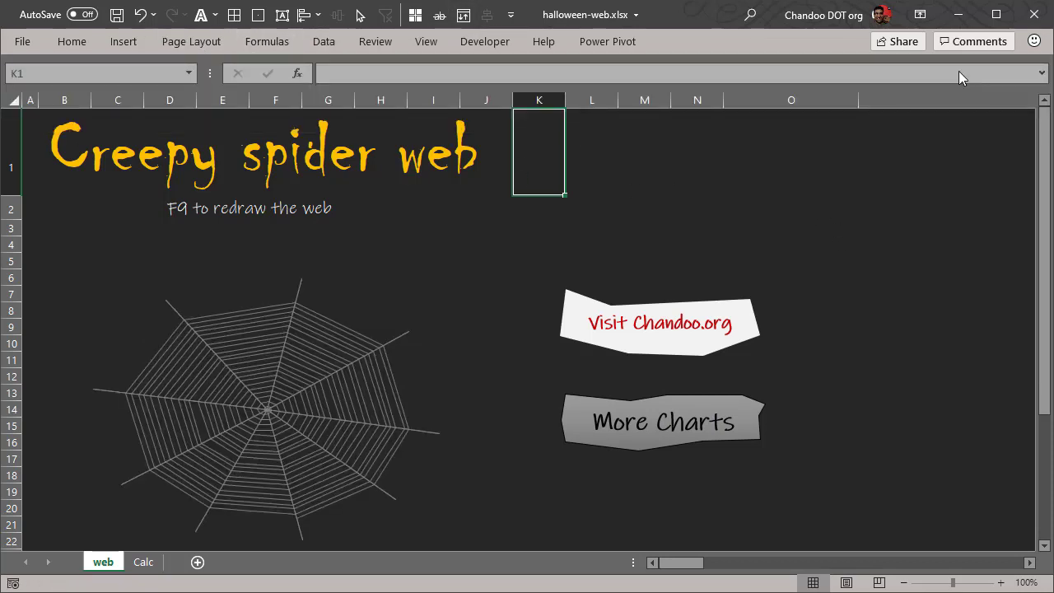
Keep the calculation commands expanded while recalculating the workbook repeatedly to redraw several random webs, and collapse them again
click(132, 41)
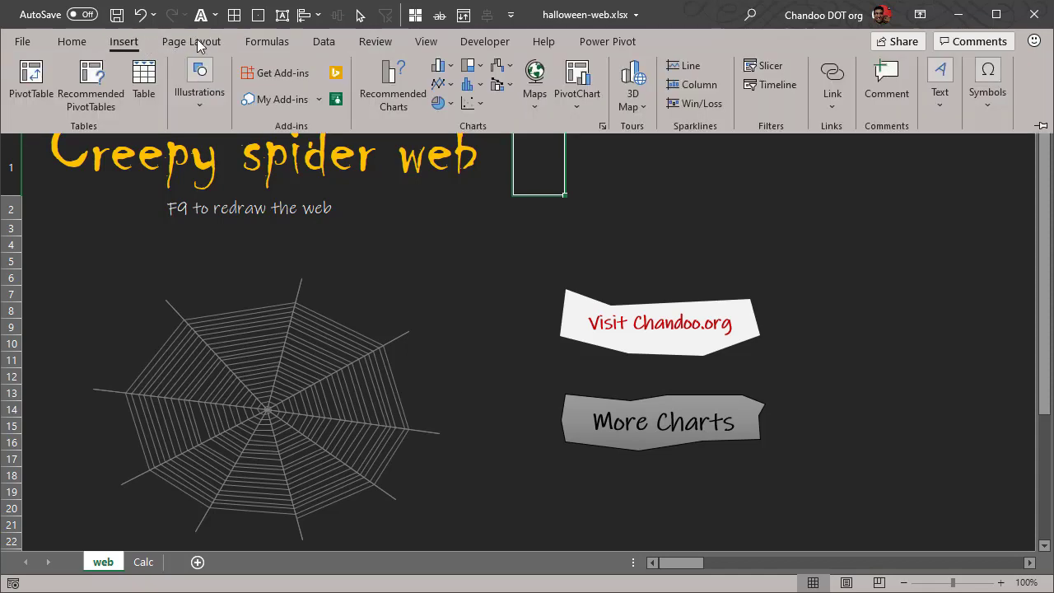
double_click(247, 43)
scroll(913, 220, down, 1)
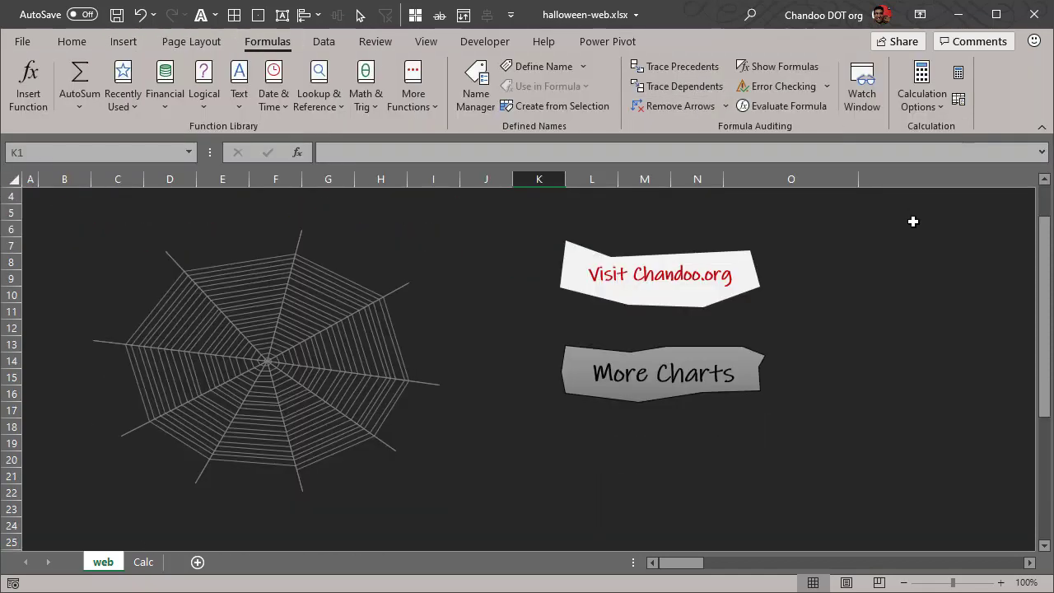
click(960, 72)
click(962, 73)
click(965, 71)
click(965, 71)
click(965, 70)
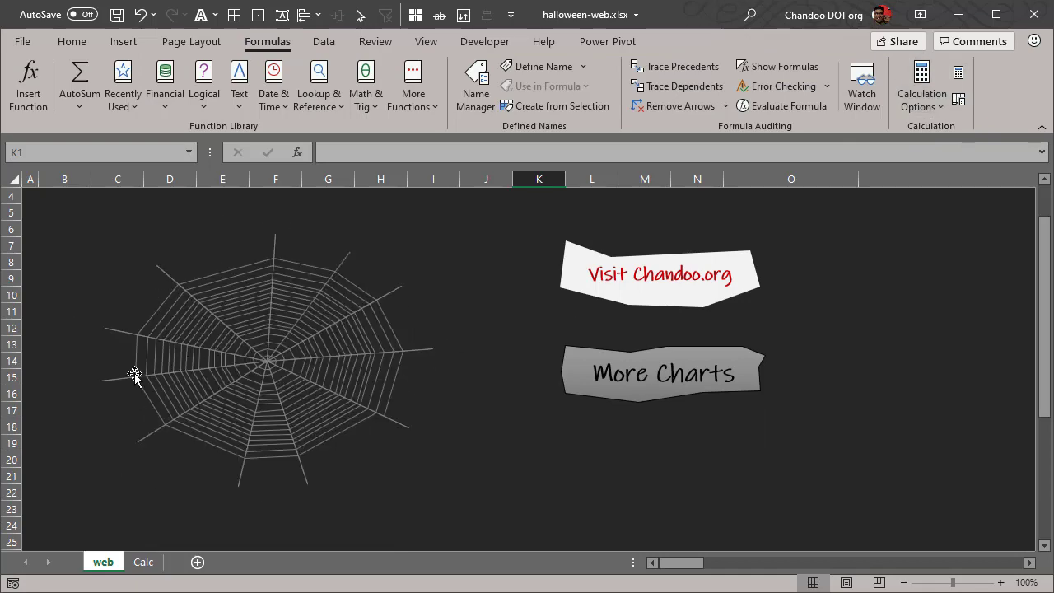
click(960, 74)
click(959, 75)
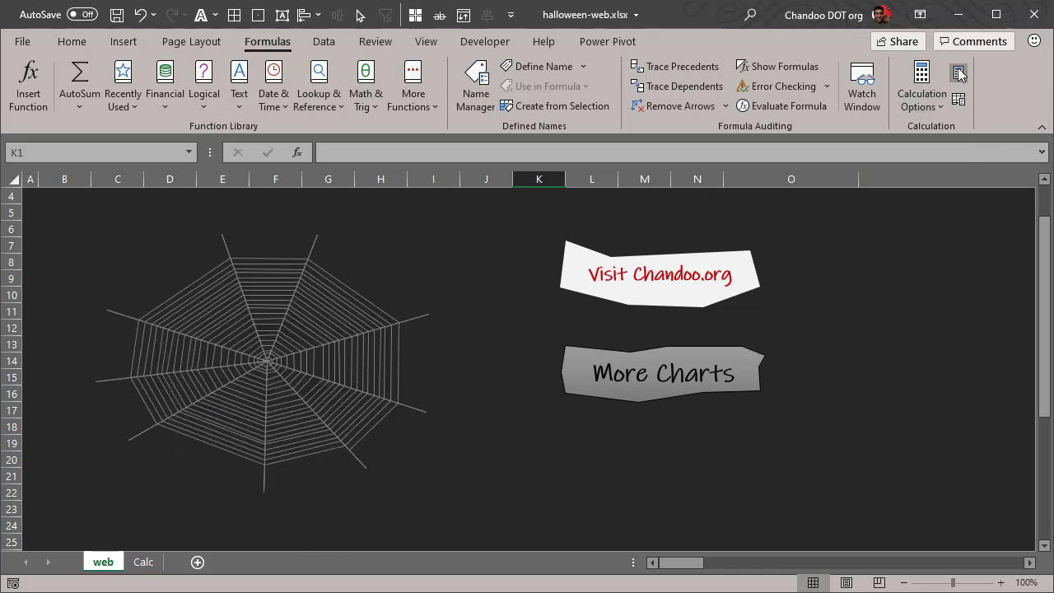
click(959, 74)
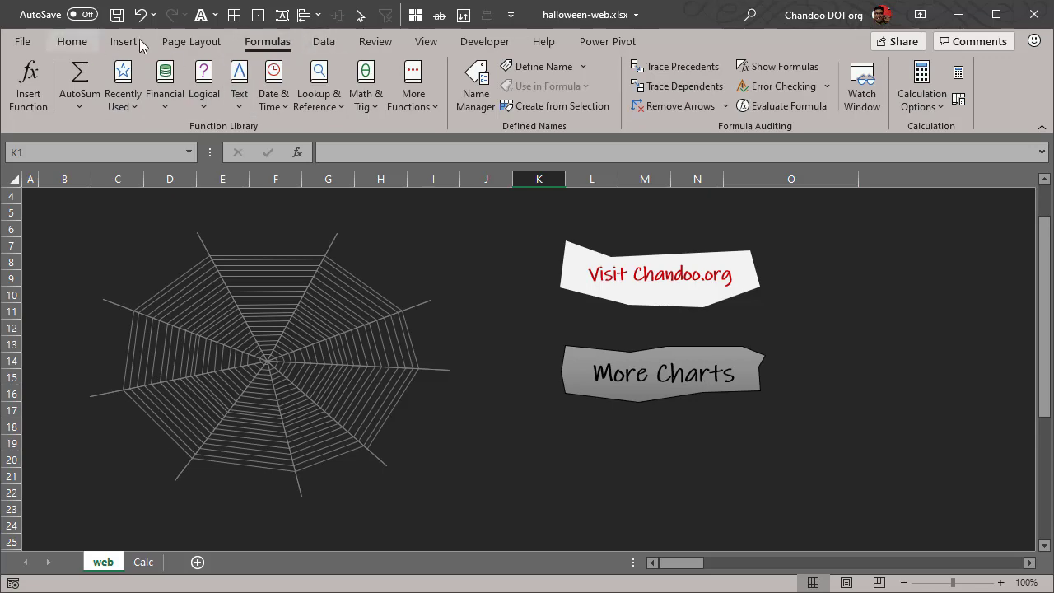
double_click(278, 41)
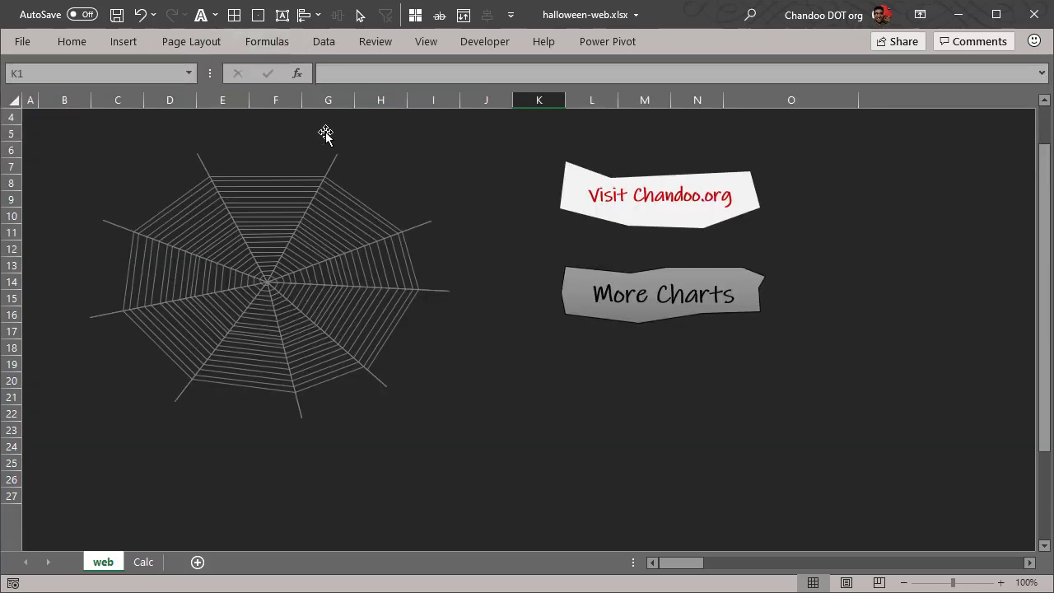
scroll(441, 353, up, 1)
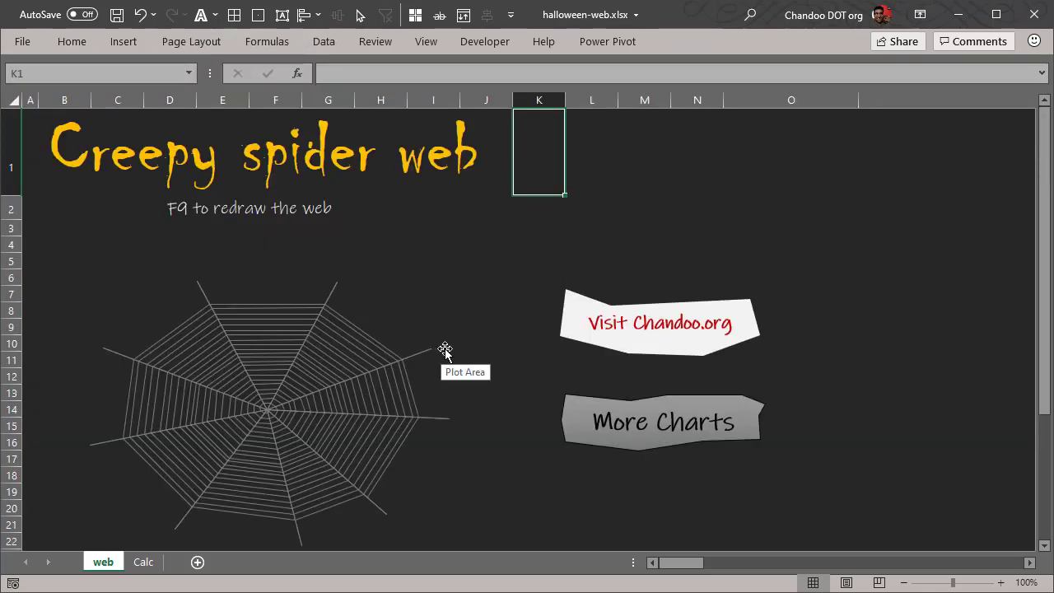
Exclude the spokes series from the spider web chart's data source, keeping only the web series
click(387, 338)
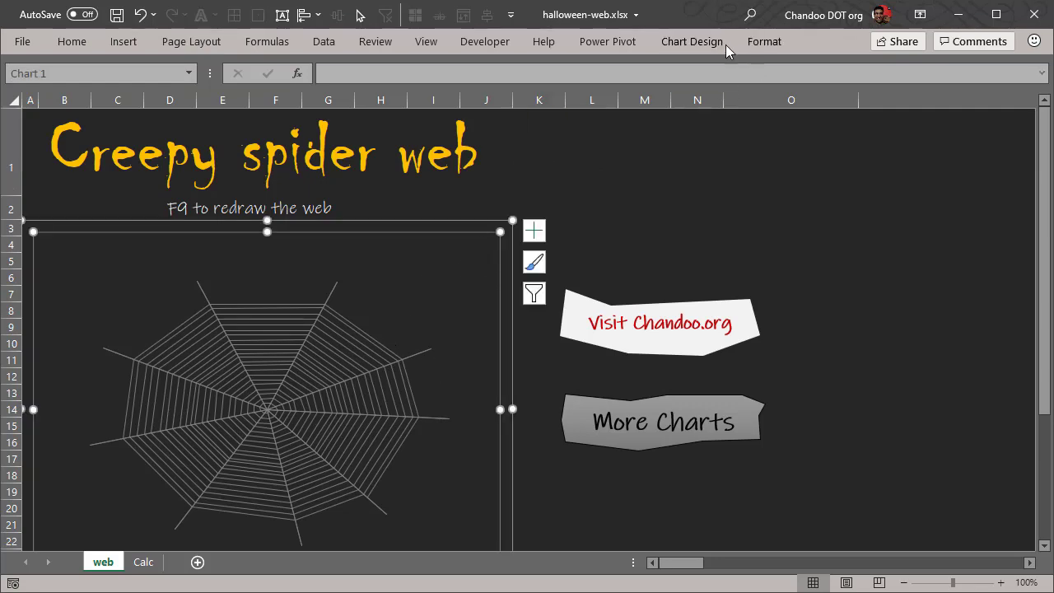
click(692, 41)
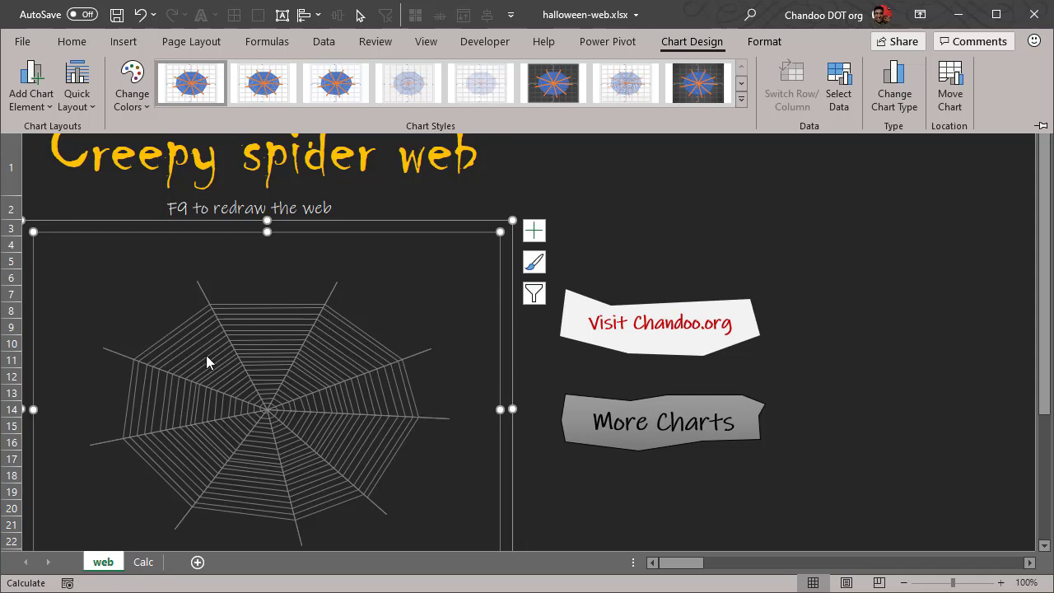
right_click(332, 265)
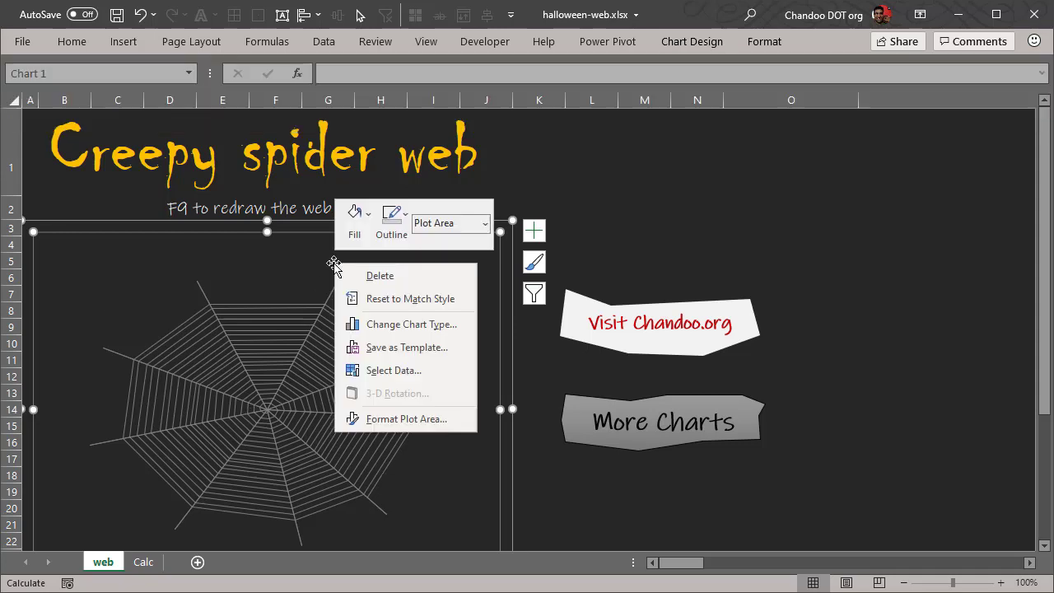
click(387, 371)
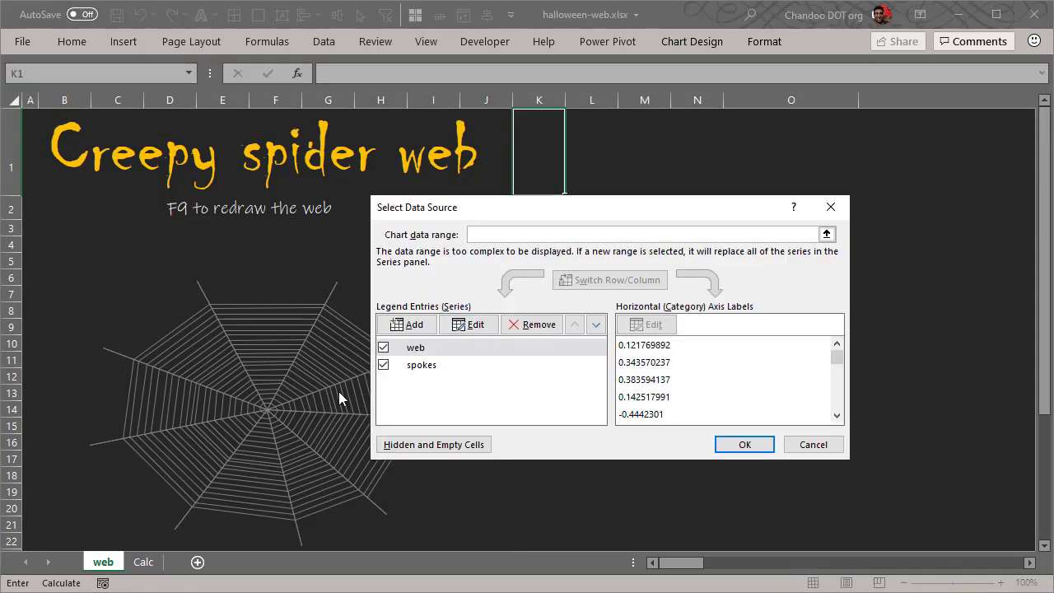
click(383, 365)
click(728, 445)
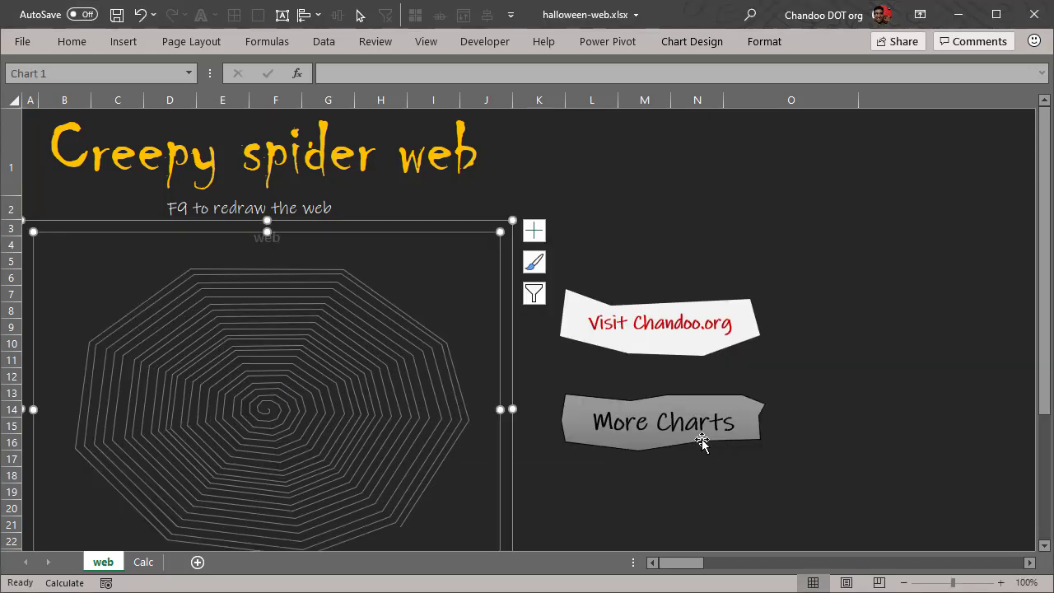
Re-enable the spokes series in the spider web chart's data source and deselect the chart
right_click(409, 262)
click(500, 369)
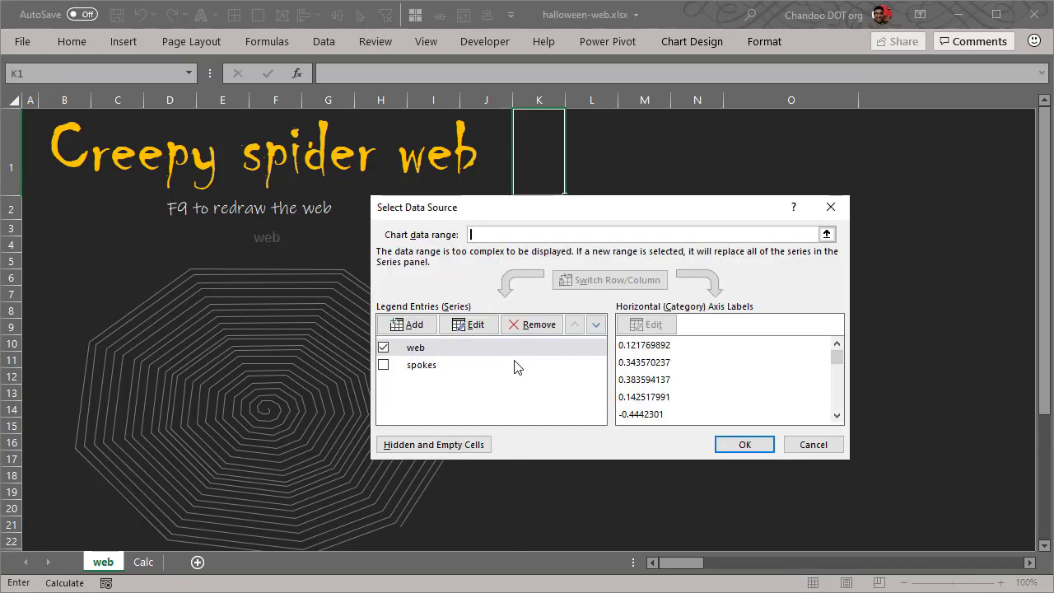
click(383, 365)
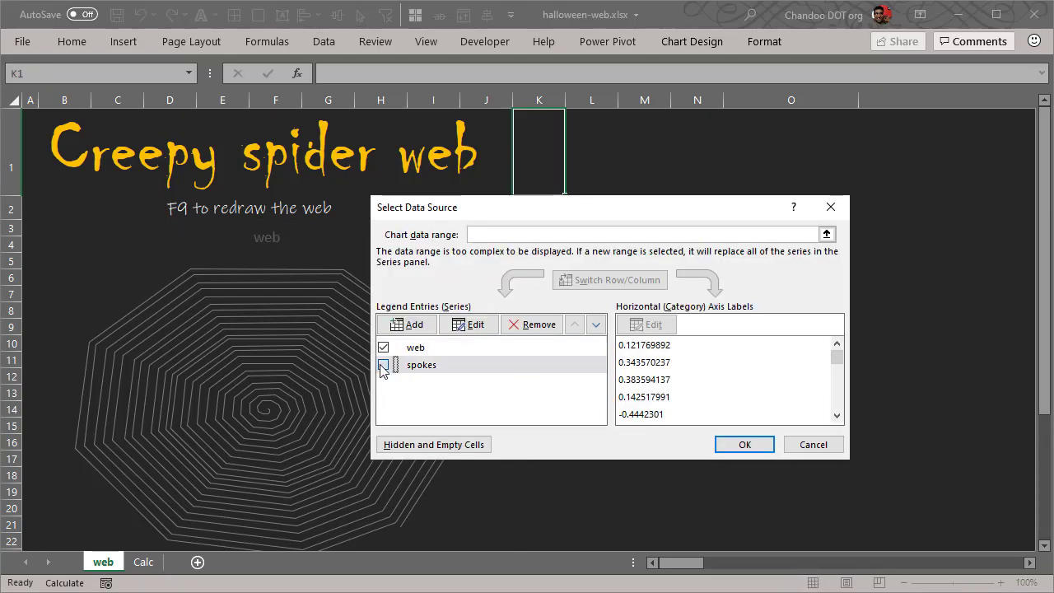
click(744, 445)
click(876, 363)
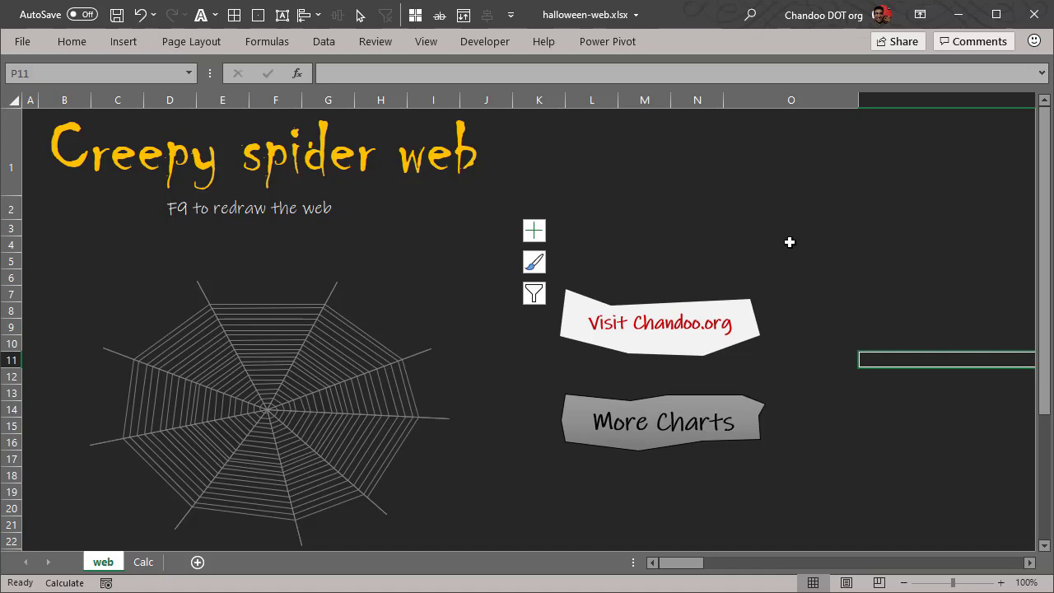
Look through the Calc sheet's parameter and demo tables and the Points and Spokes coordinate tables below them
click(139, 561)
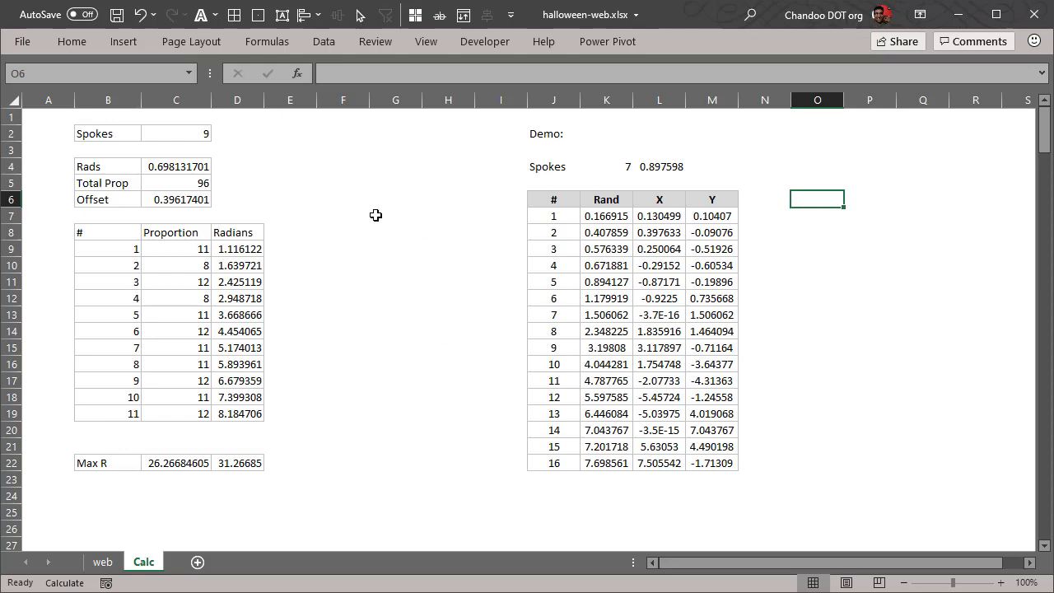
scroll(376, 208, down, 16)
scroll(345, 245, up, 10)
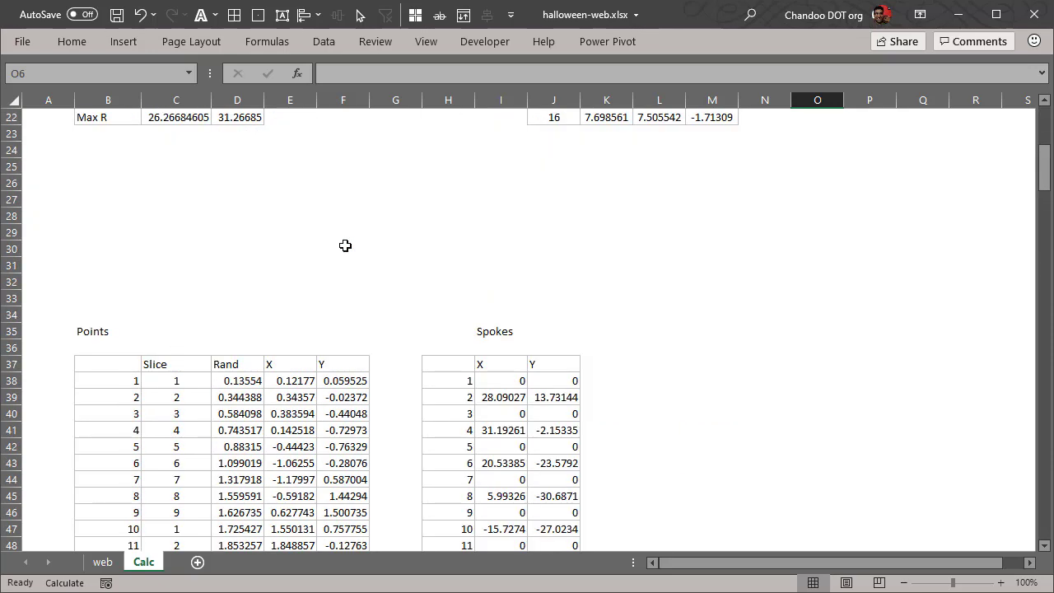
scroll(345, 246, down, 3)
scroll(344, 249, down, 5)
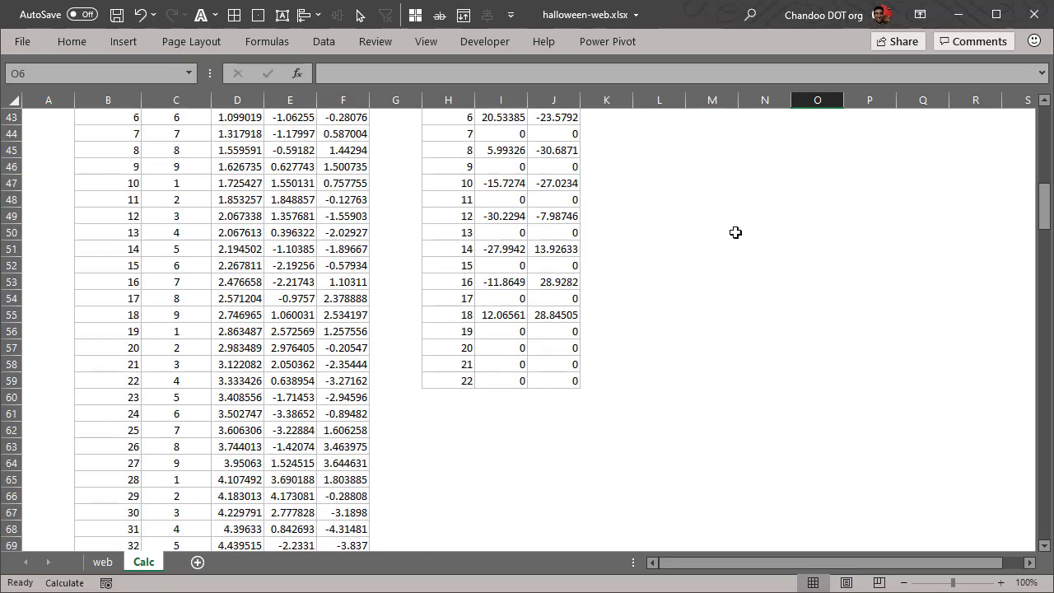
drag(1049, 213, 1044, 192)
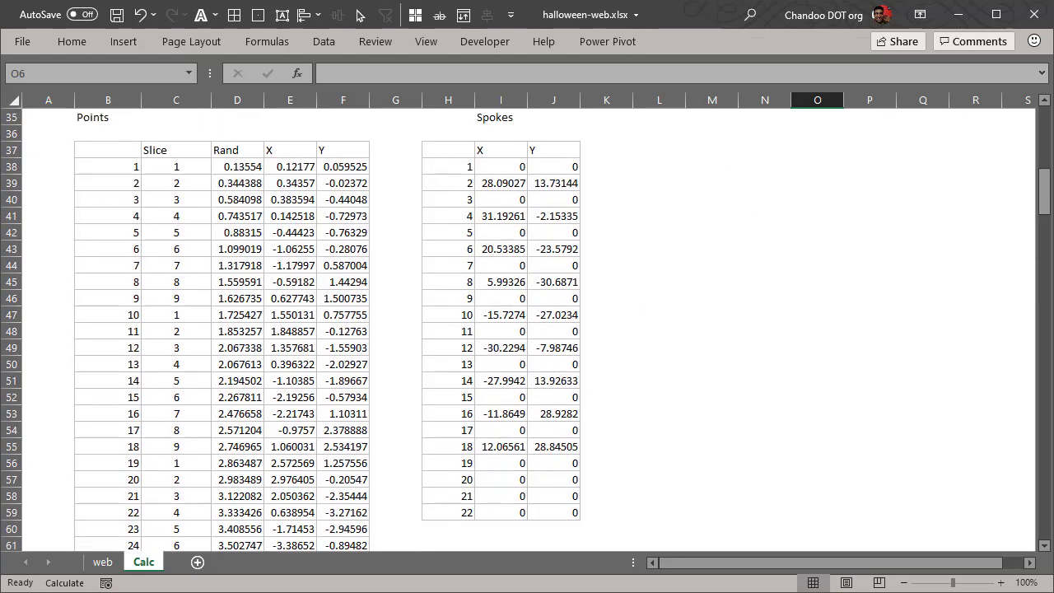
drag(1044, 191, 1044, 130)
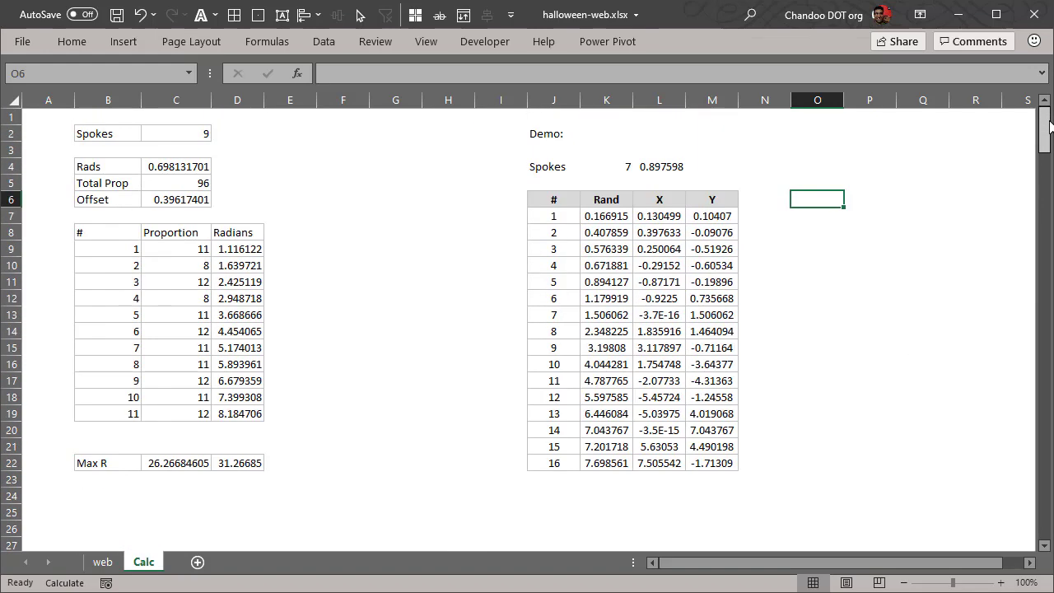
Inspect the demo's spokes value in K4 and the angle formula in L4 on the Calc sheet, leaving both as they are
click(540, 168)
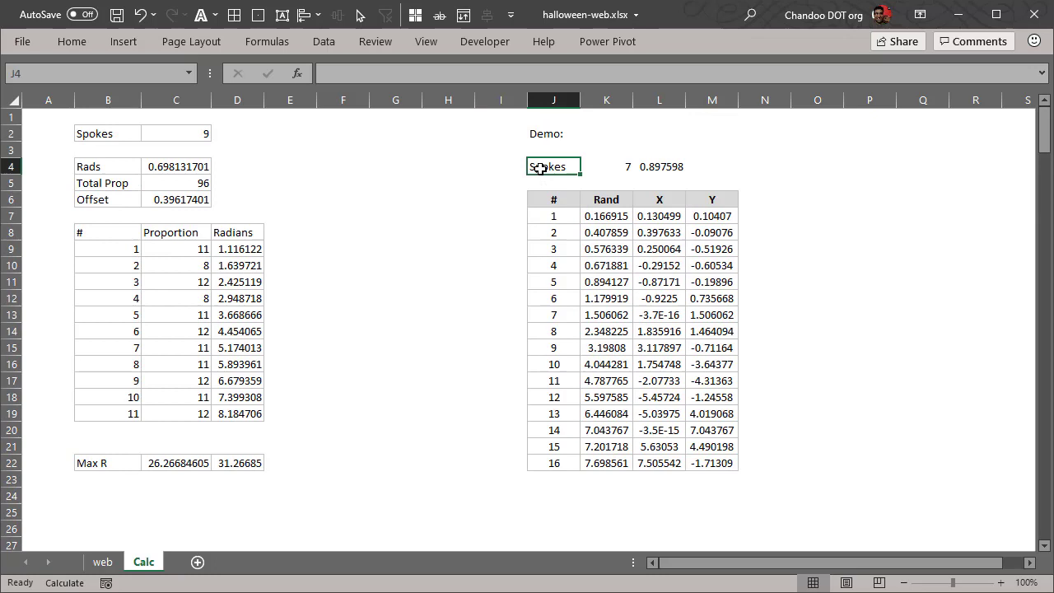
click(622, 164)
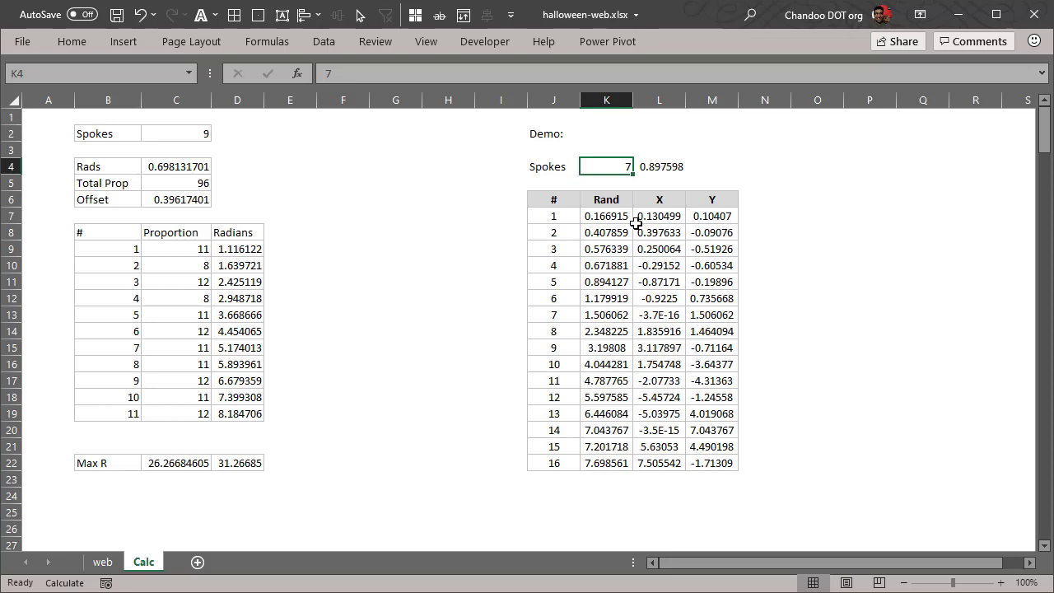
click(668, 178)
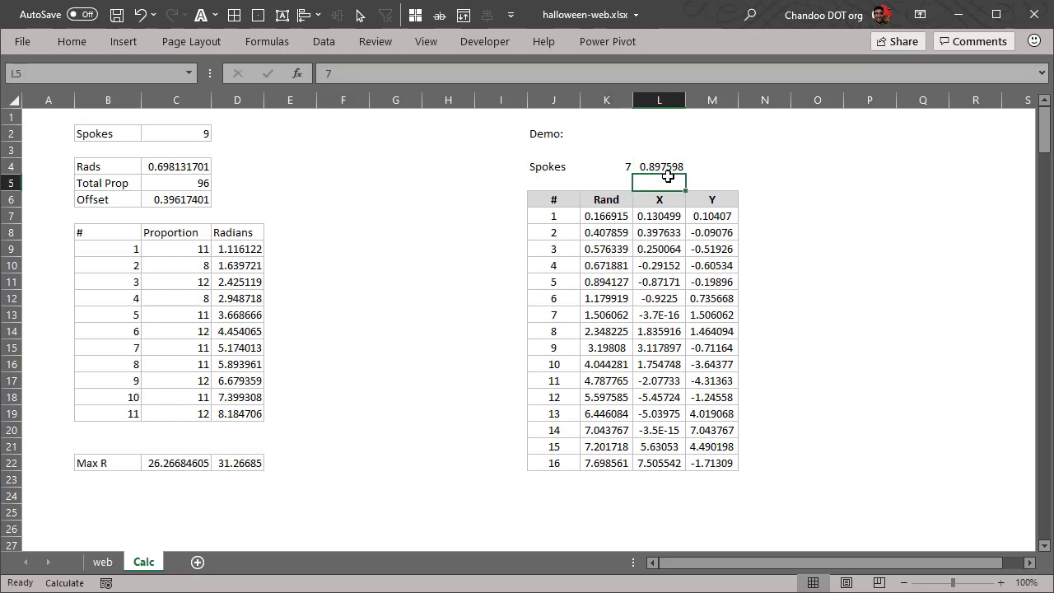
click(611, 166)
click(661, 170)
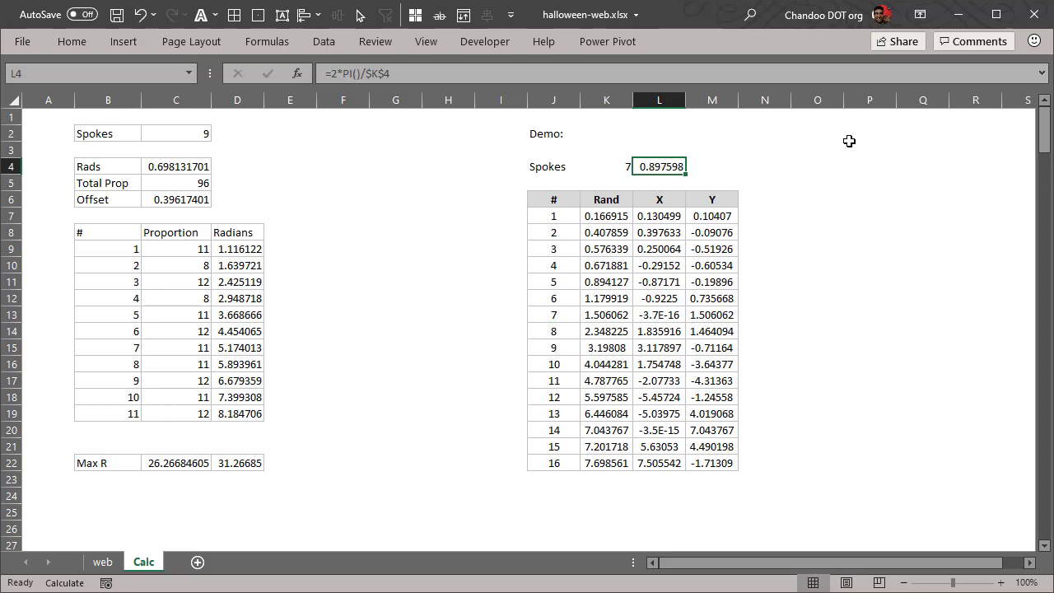
key(F2)
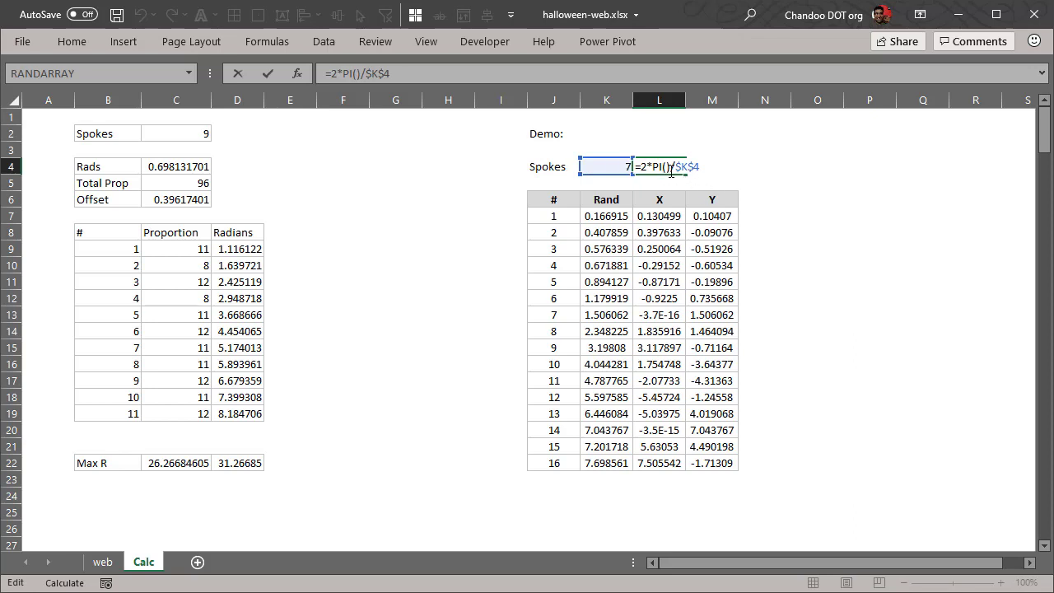
key(ctrl+Return)
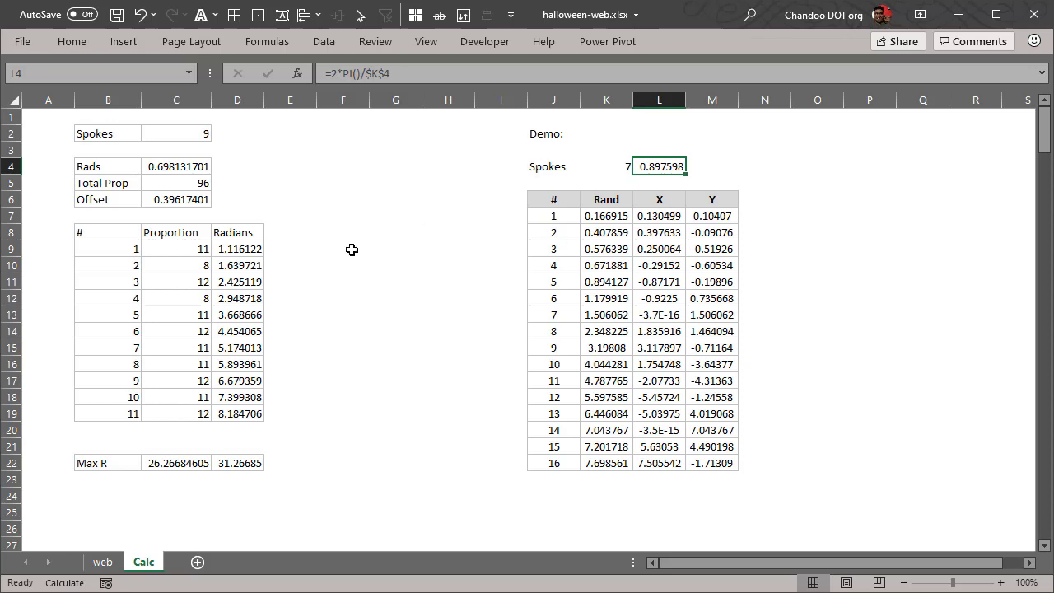
Return to the web sheet and recalculate the workbook repeatedly to generate new random spider webs
click(104, 561)
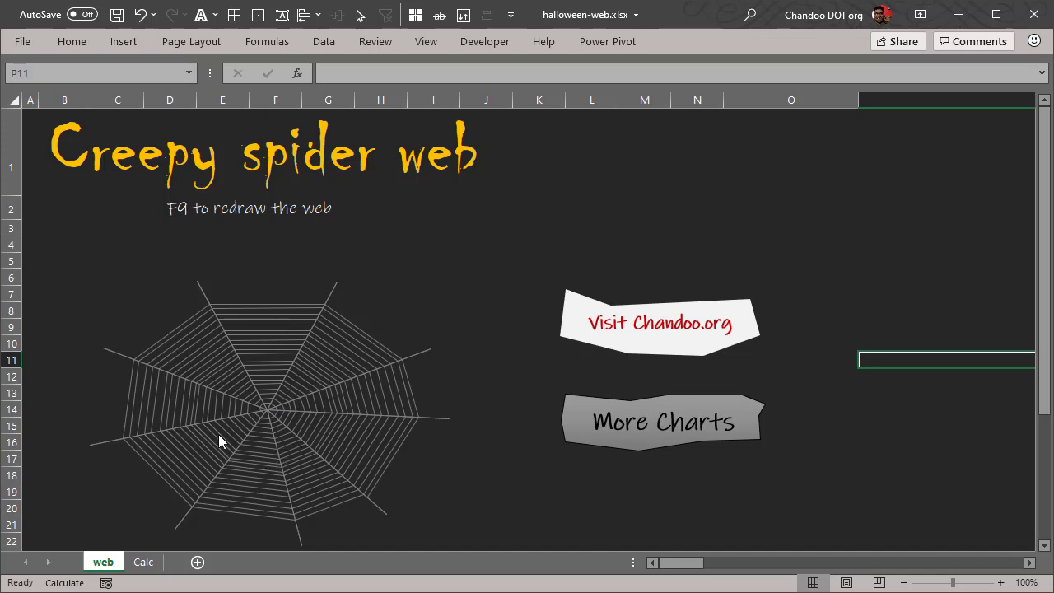
click(282, 39)
key(F9)
click(964, 72)
key(Escape)
drag(717, 567, 605, 563)
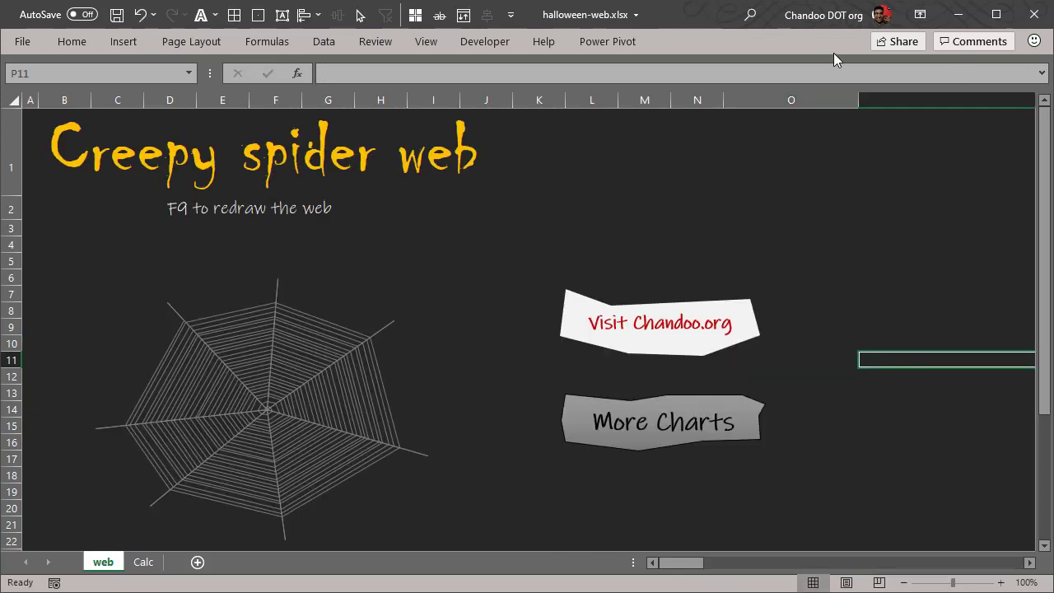
click(267, 42)
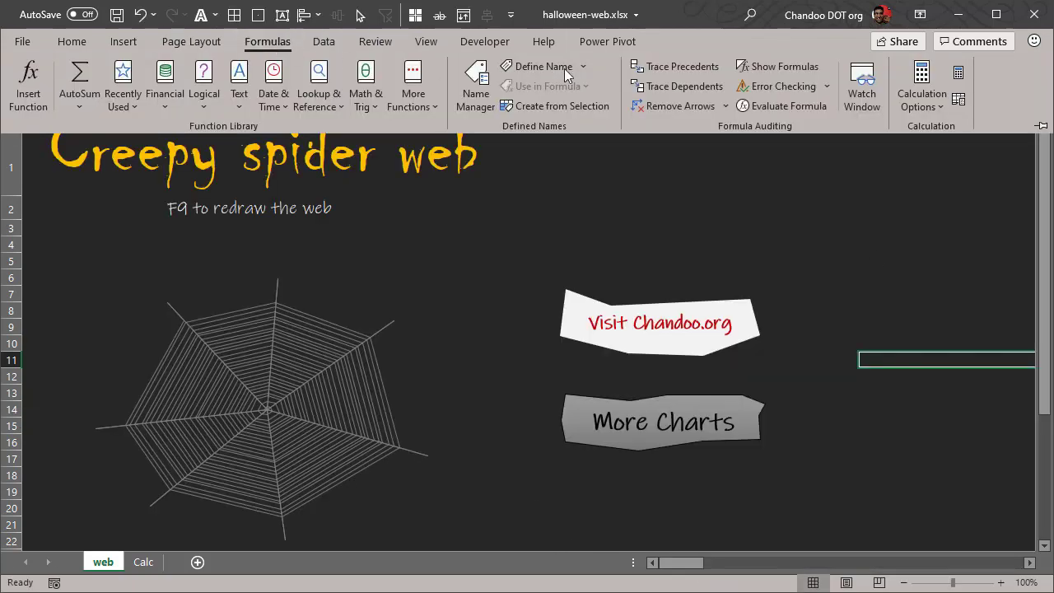
click(957, 72)
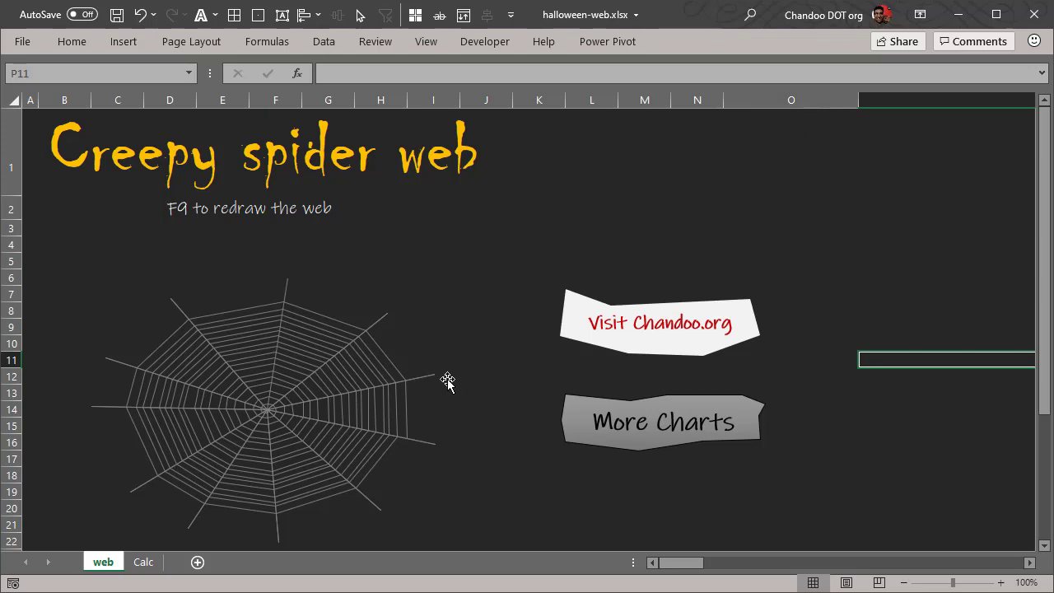
Inspect the formula that sets the Spokes count in C2 on the Calc sheet
click(143, 561)
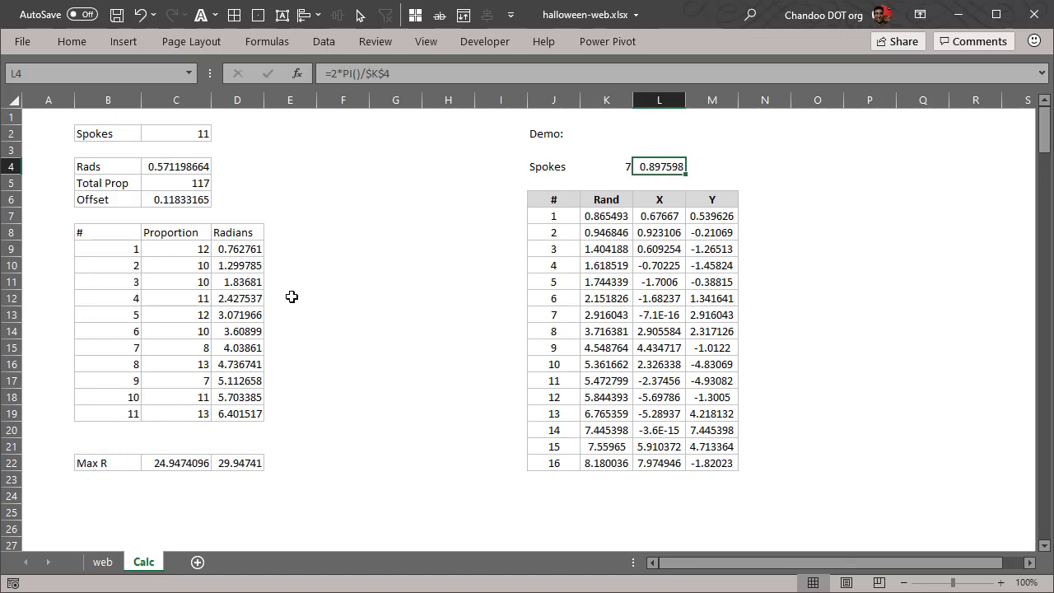
scroll(280, 280, down, 1)
scroll(191, 215, up, 1)
click(206, 136)
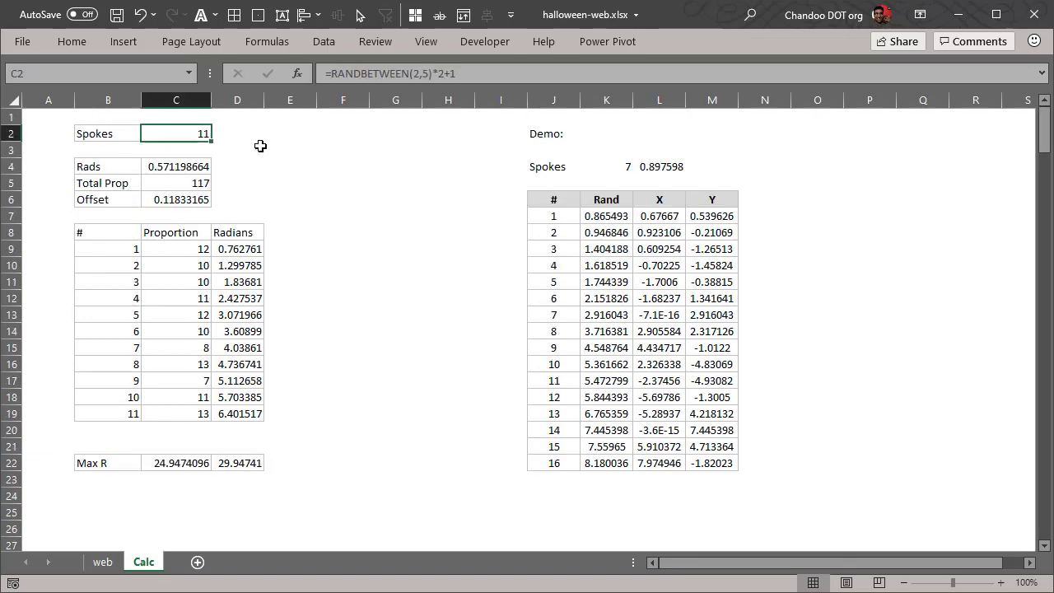
Examine the Spokes formula in C2 and the Proportion, Radians and Total Prop formulas in C9, D9 and C5
key(F2)
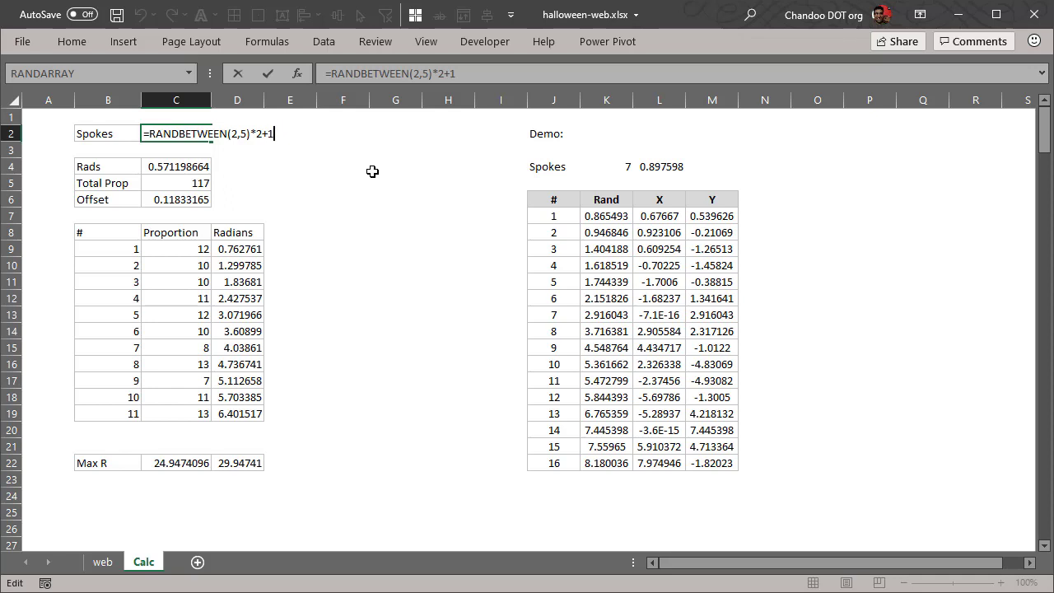
key(ctrl+Return)
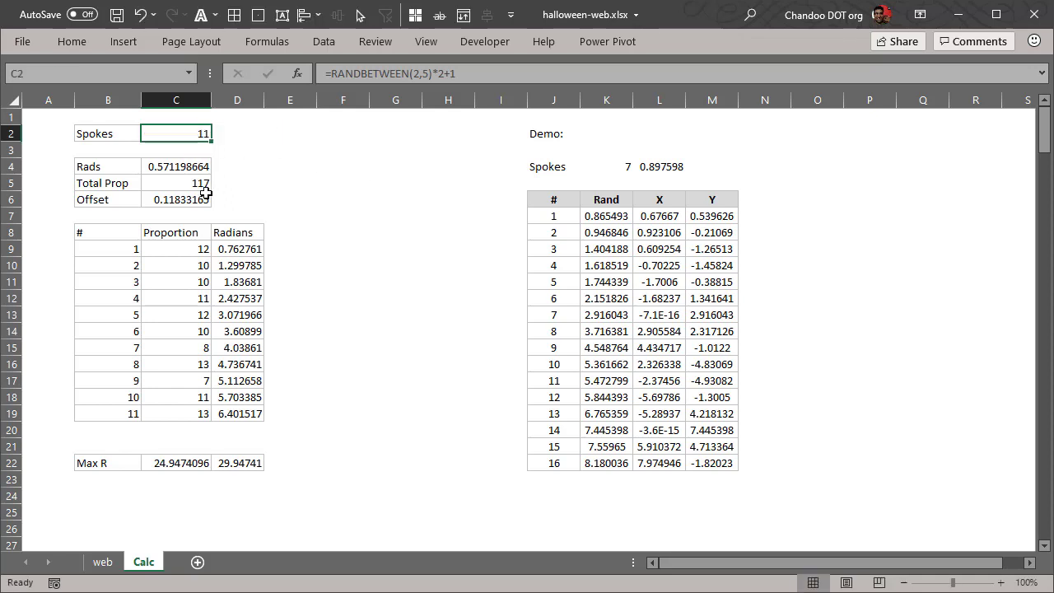
drag(188, 249, 202, 414)
drag(183, 250, 184, 417)
click(190, 250)
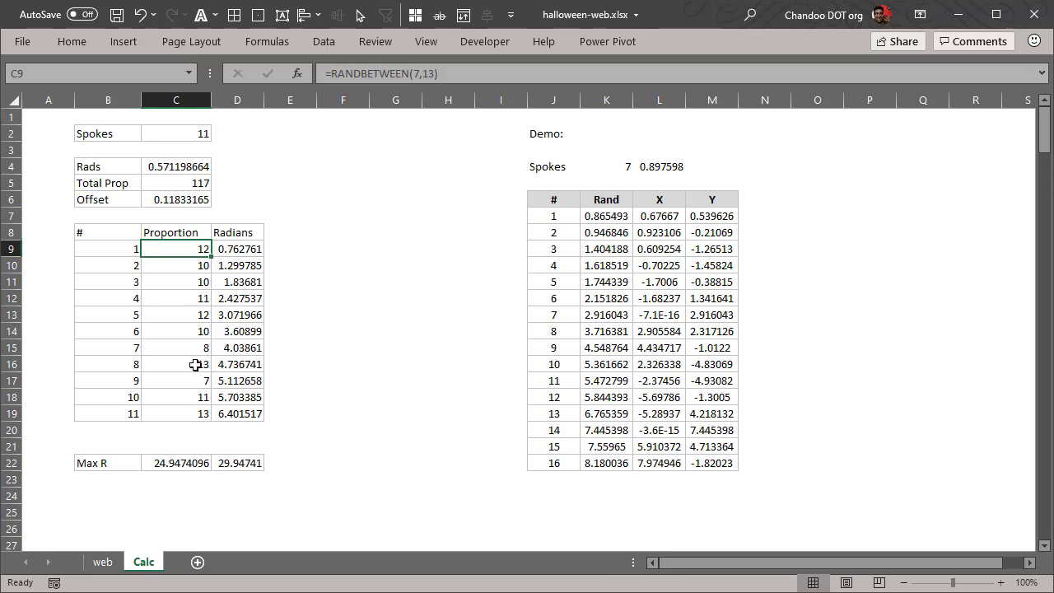
click(189, 414)
click(251, 248)
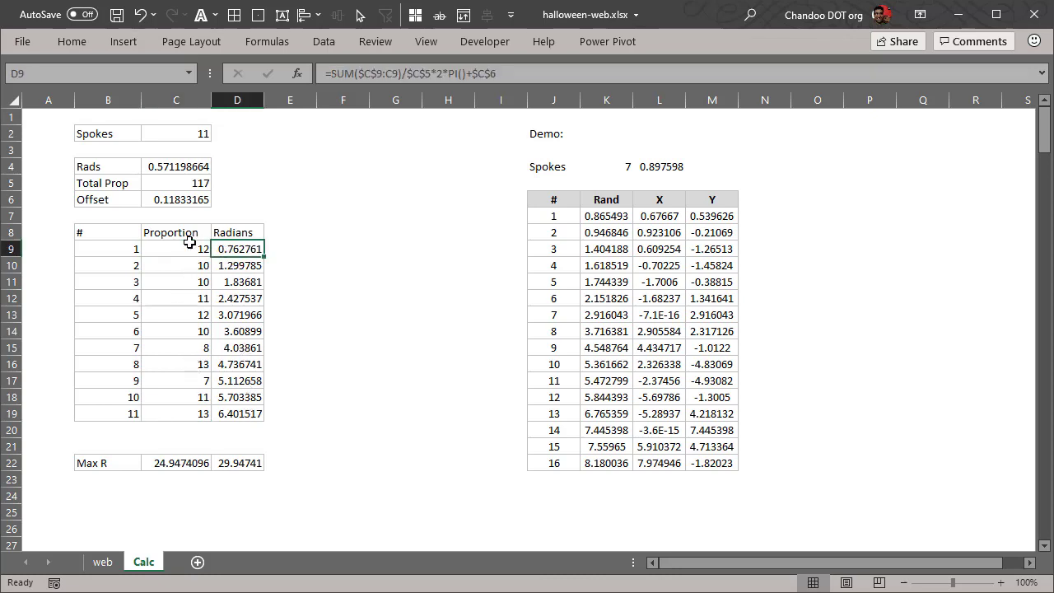
click(183, 188)
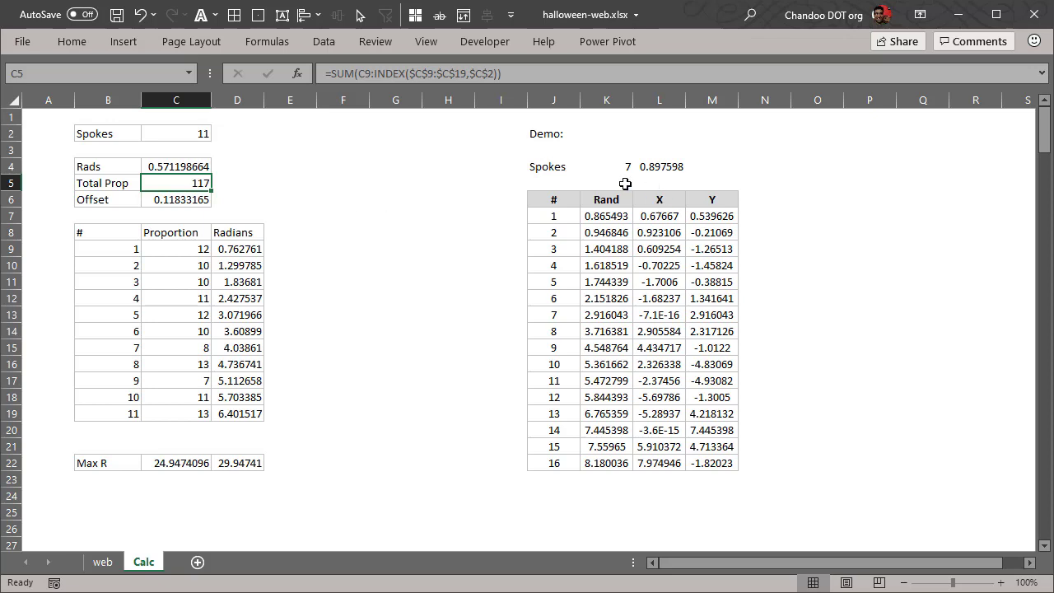
Select the demo's angle formula in L4 and sketch temporary red spokes from a shared centre beside the demo table
click(659, 163)
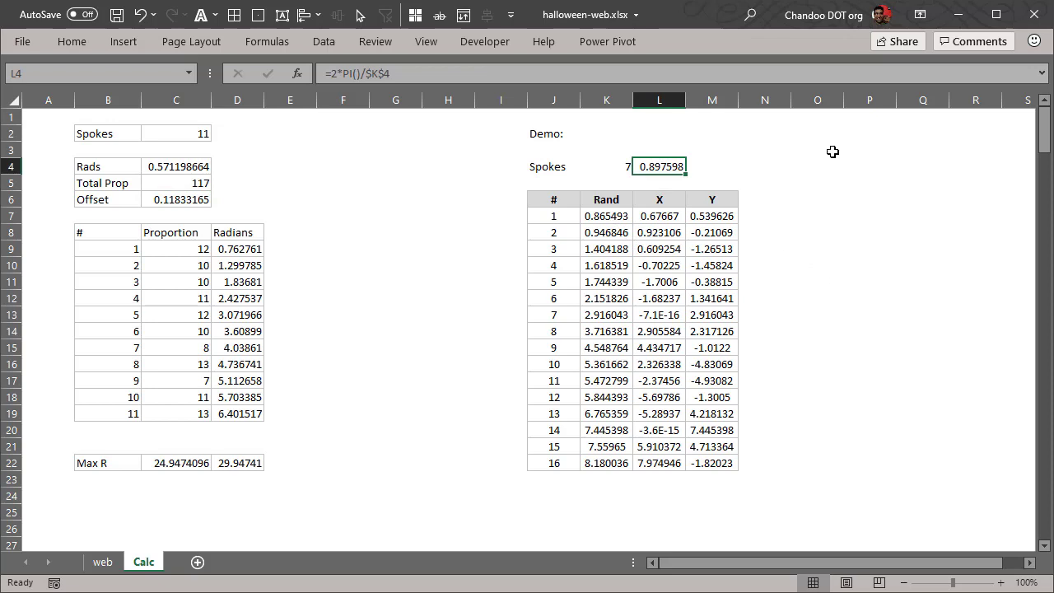
key(ctrl+2)
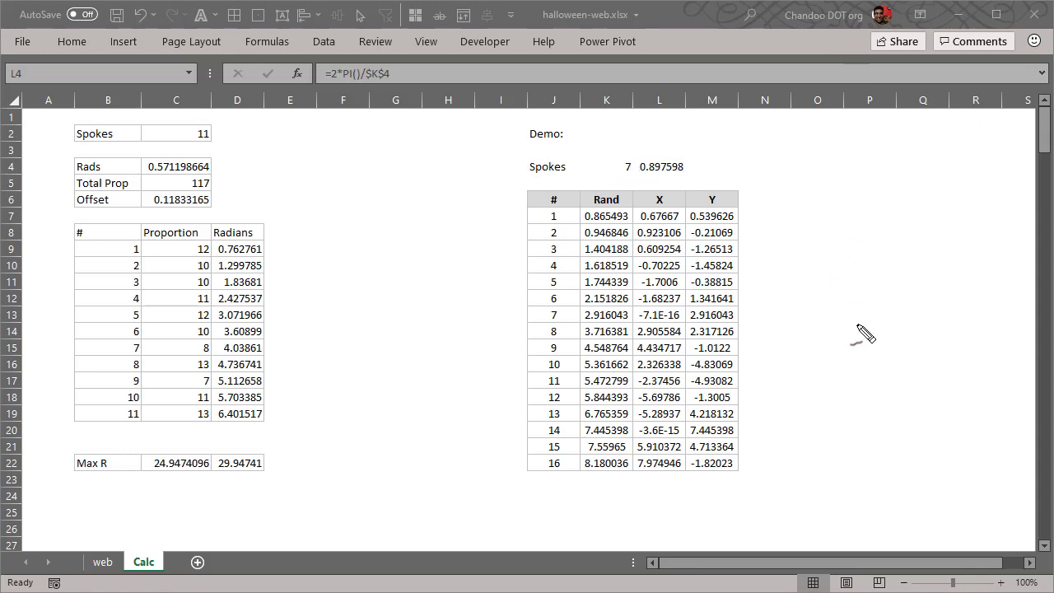
drag(858, 314, 857, 222)
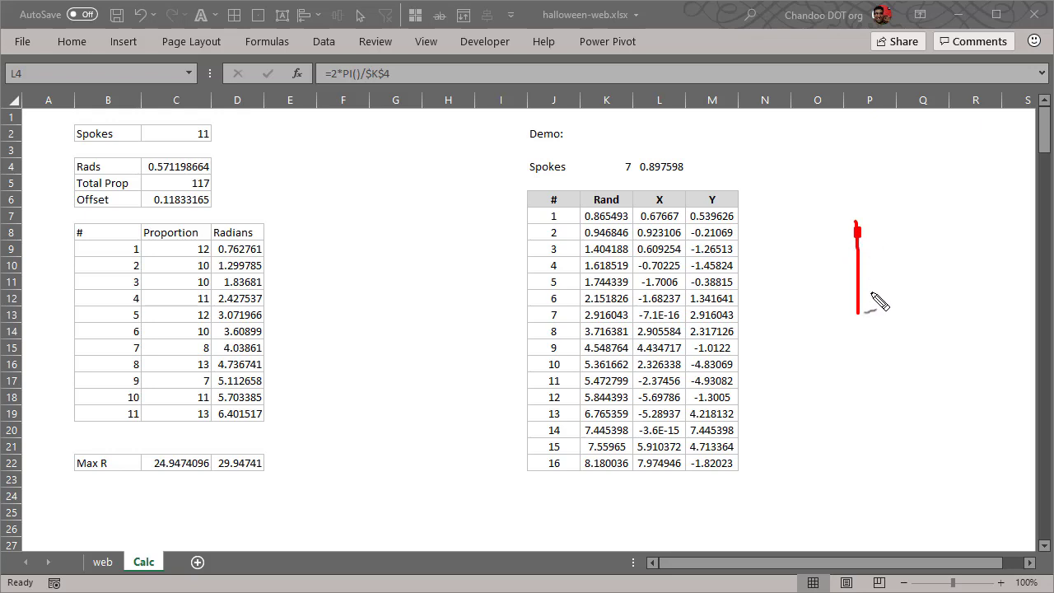
drag(858, 312, 920, 245)
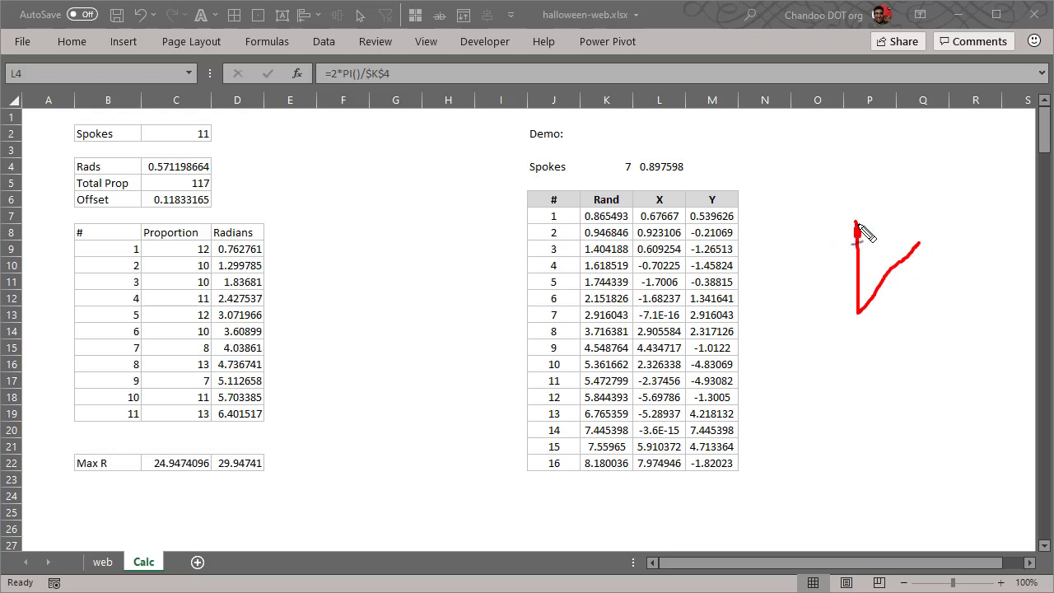
mouse_move(856, 224)
mouse_down()
mouse_move(933, 216)
mouse_move(970, 316)
mouse_move(855, 397)
mouse_move(770, 318)
mouse_move(861, 219)
mouse_up()
mouse_move(767, 313)
mouse_down()
mouse_move(840, 170)
mouse_move(976, 224)
mouse_move(999, 346)
mouse_move(812, 459)
mouse_move(704, 311)
mouse_move(734, 231)
mouse_move(833, 134)
mouse_move(997, 207)
mouse_up()
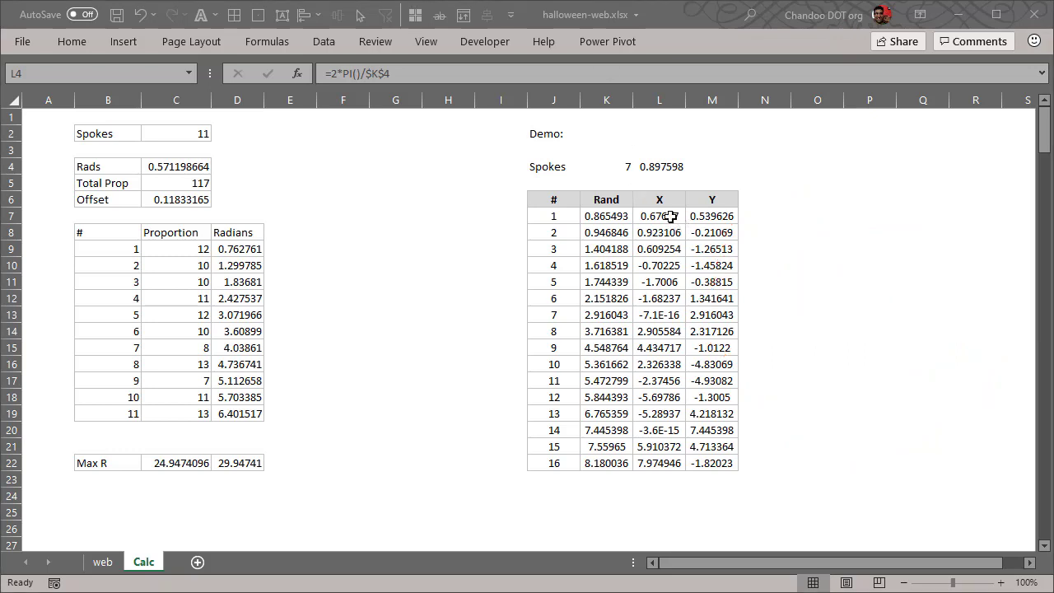
Inspect the demo table's Rand formulas in K7 and K8, leaving the cumulative random values as they are
key(F2)
key(Return)
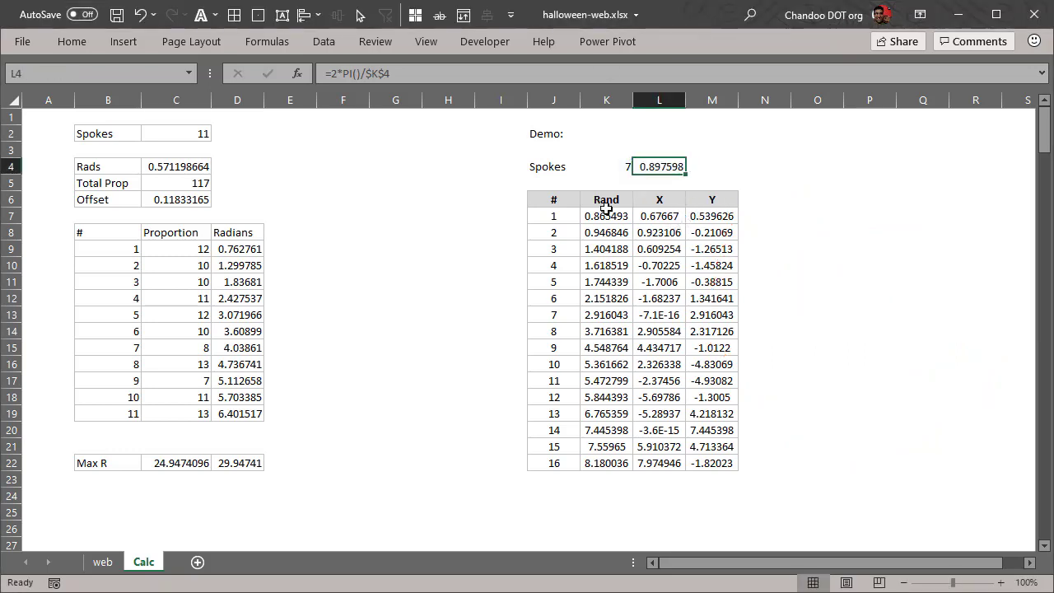
click(607, 216)
click(619, 228)
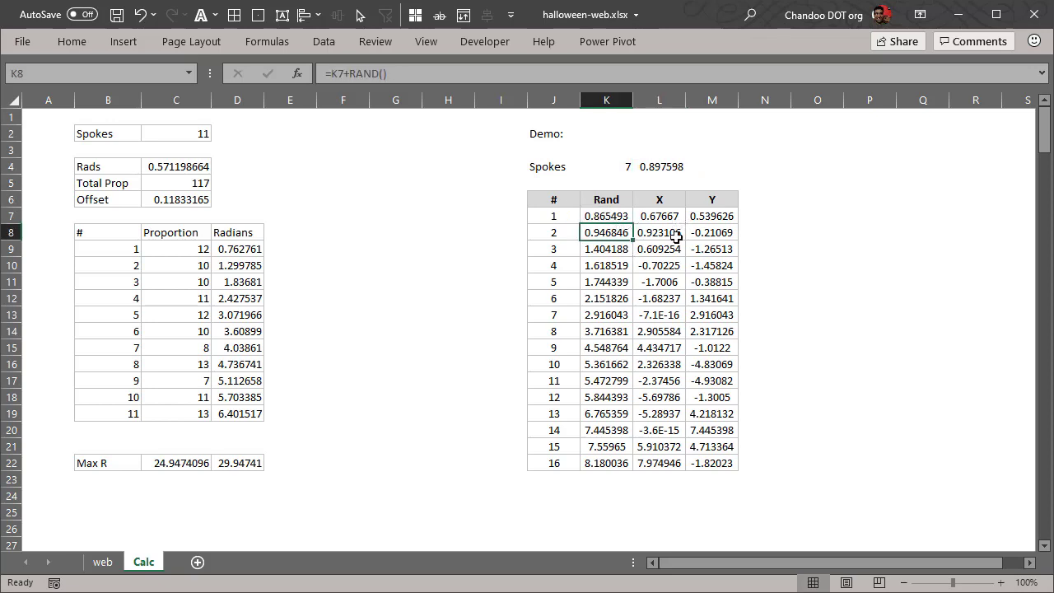
key(F2)
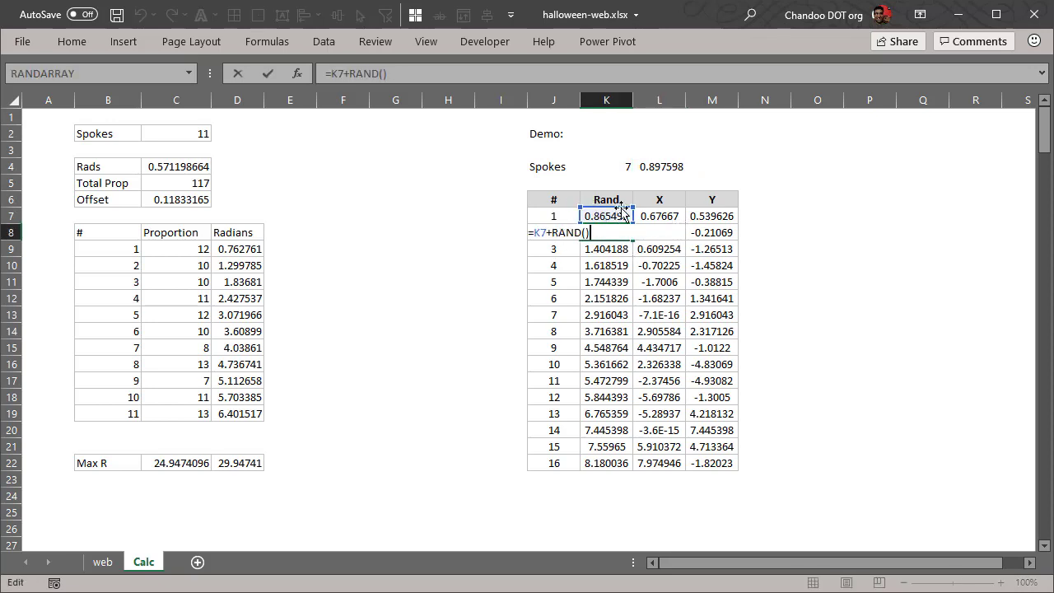
key(Escape)
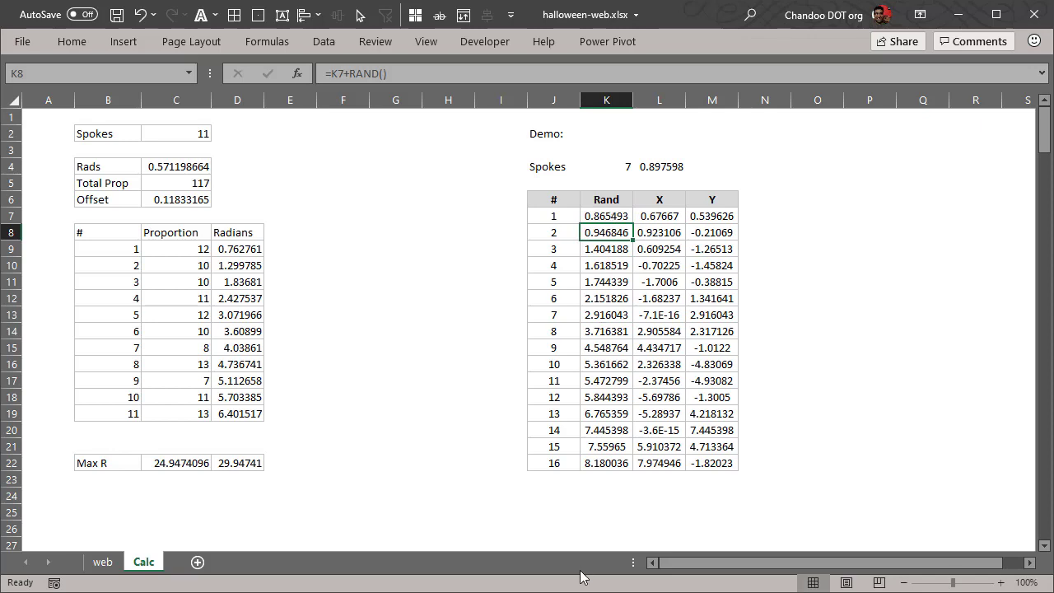
Inspect the formula in L7 that computes the first demo point's X coordinate, leaving it as it is
click(659, 216)
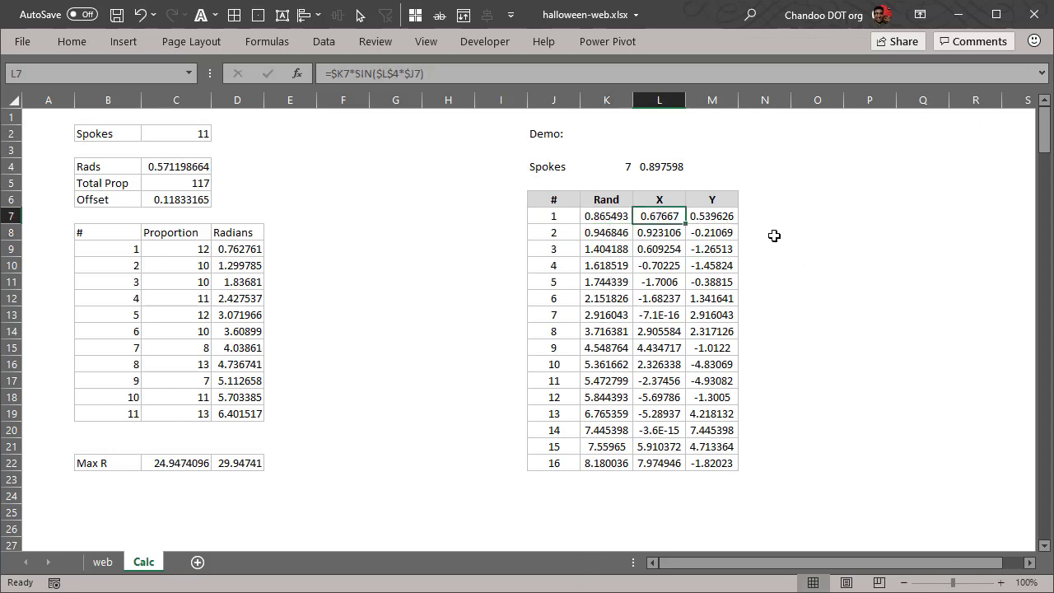
key(F2)
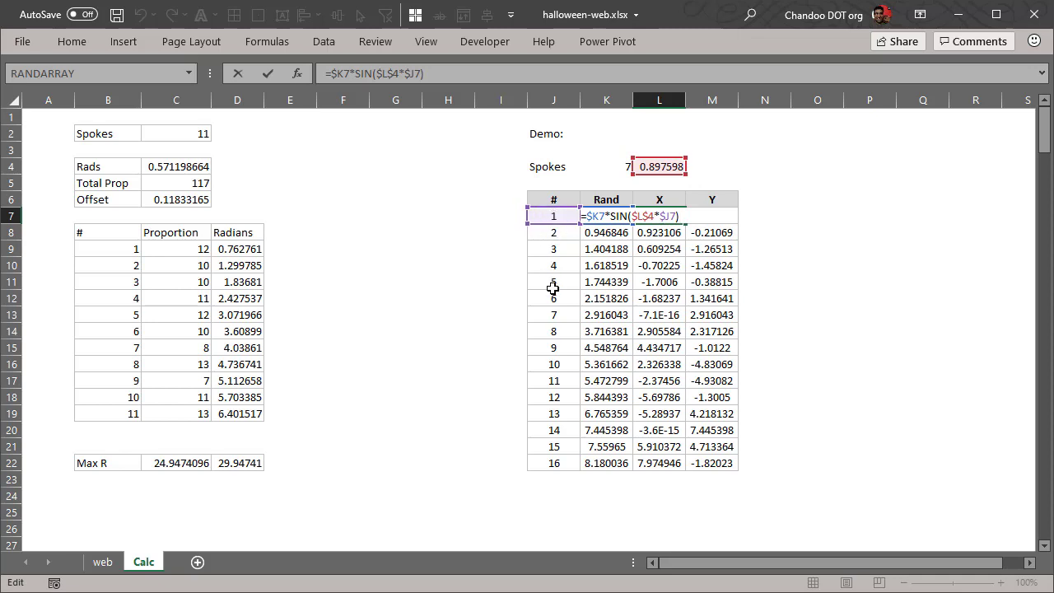
key(ctrl+Return)
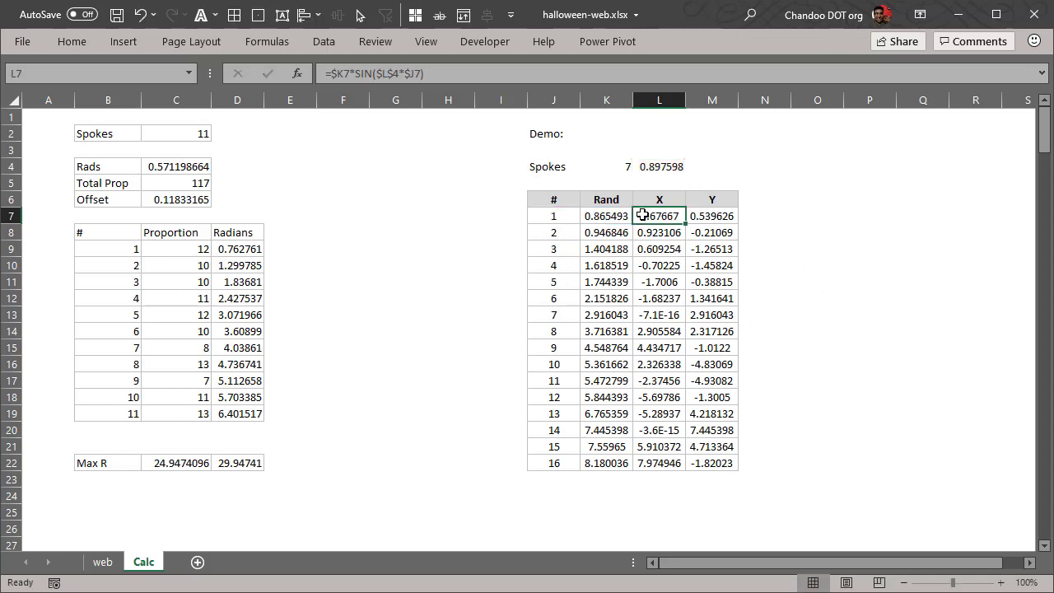
Plot the demo's X and Y columns in L6:M22 as a temporary straight-line scatter chart beside the table, and remove it
drag(659, 203, 701, 464)
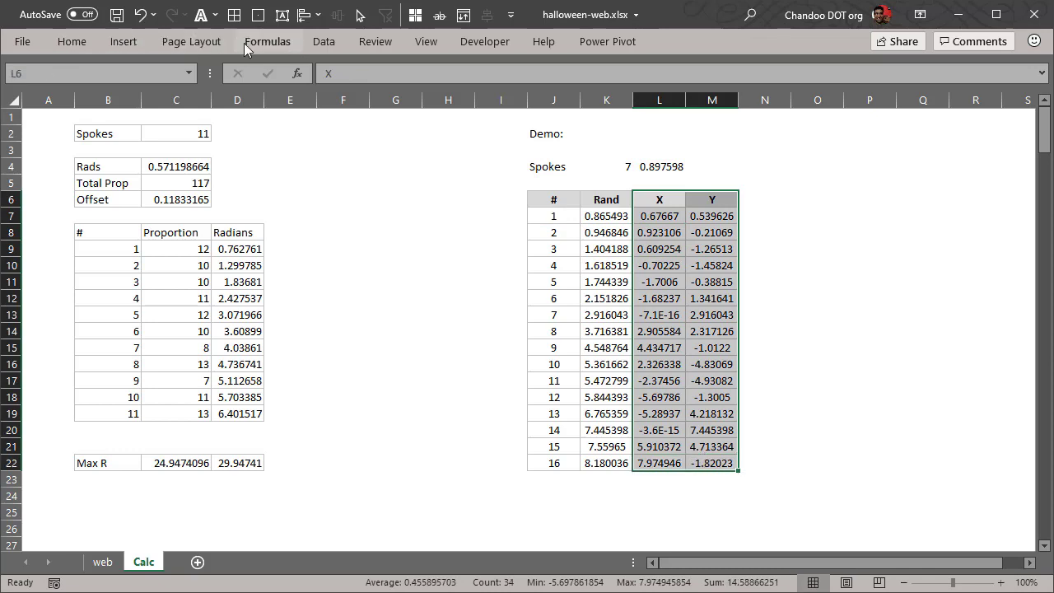
click(125, 41)
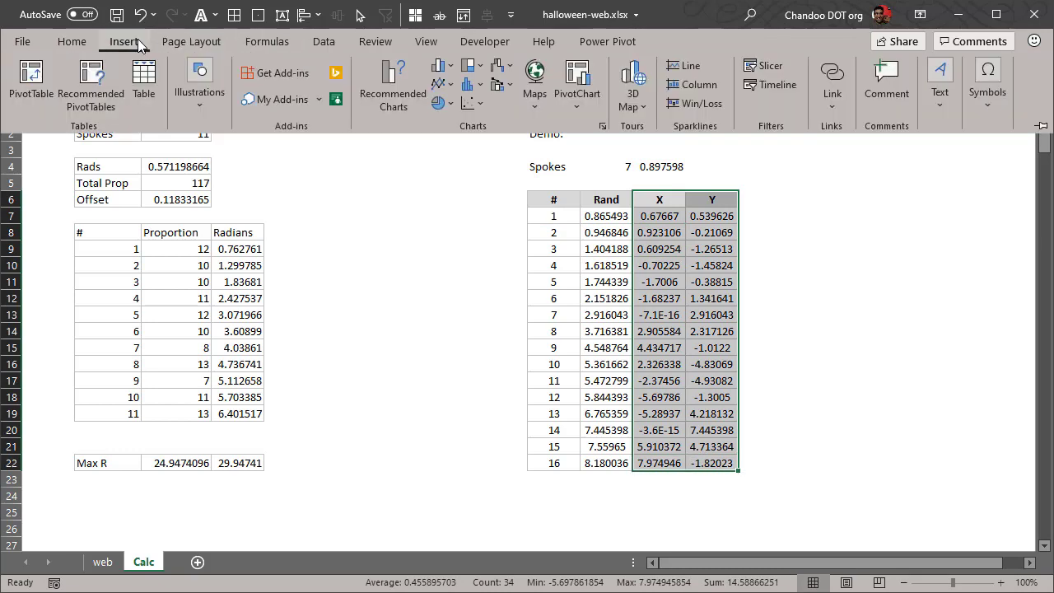
click(483, 102)
click(536, 211)
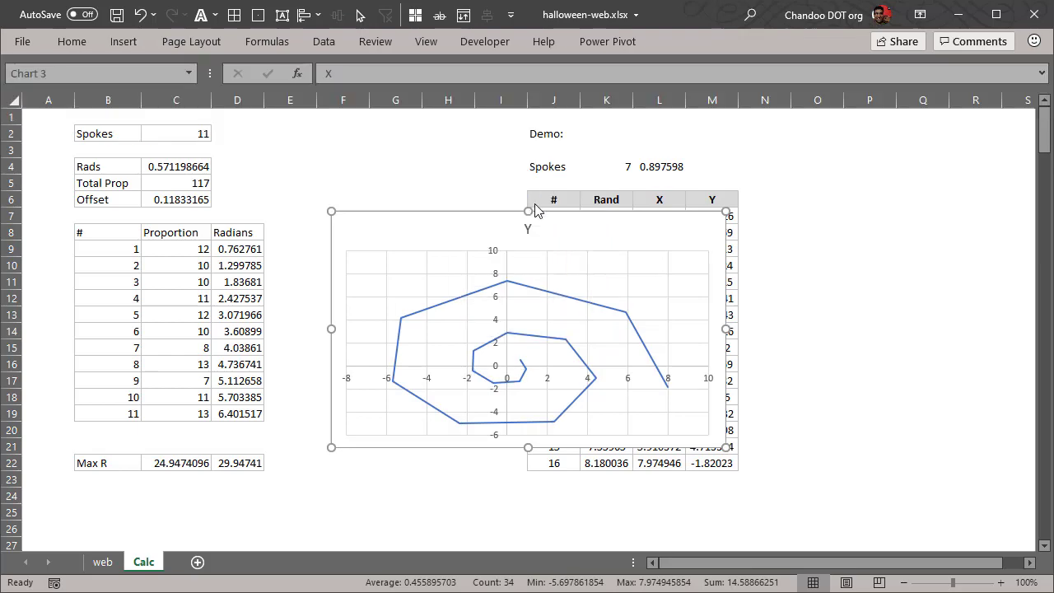
drag(439, 240, 193, 206)
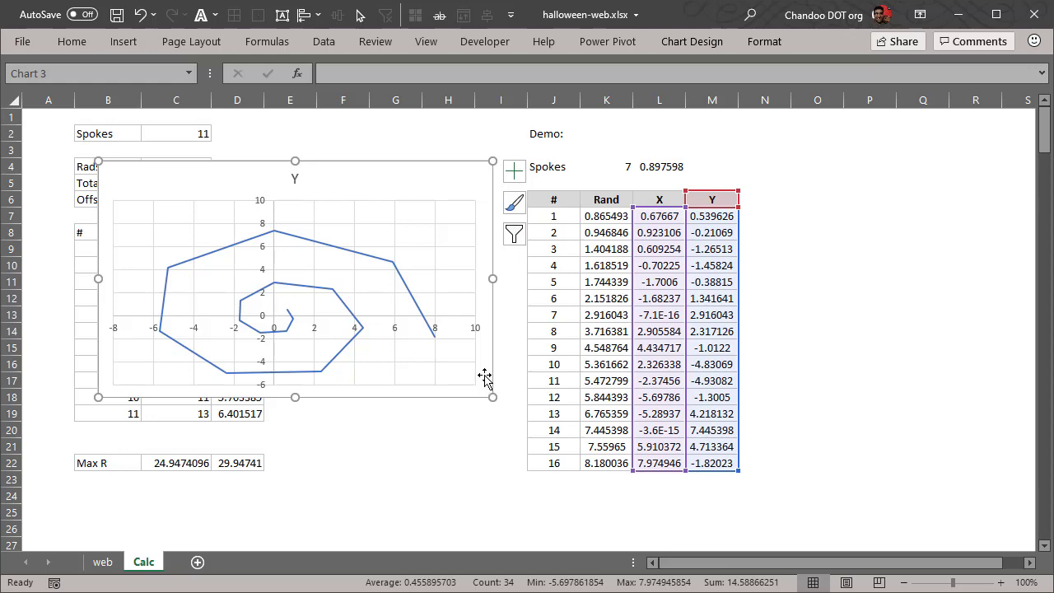
key(Delete)
Look over the Points and Spokes coordinate tables on the Calc sheet and return to the web sheet
scroll(484, 377, down, 8)
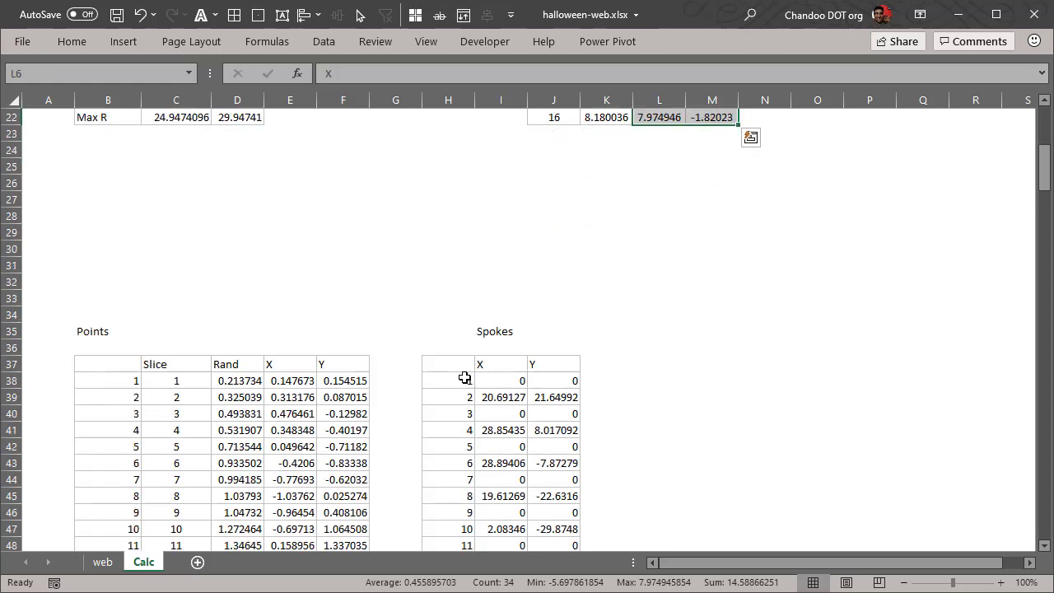
scroll(504, 302, down, 4)
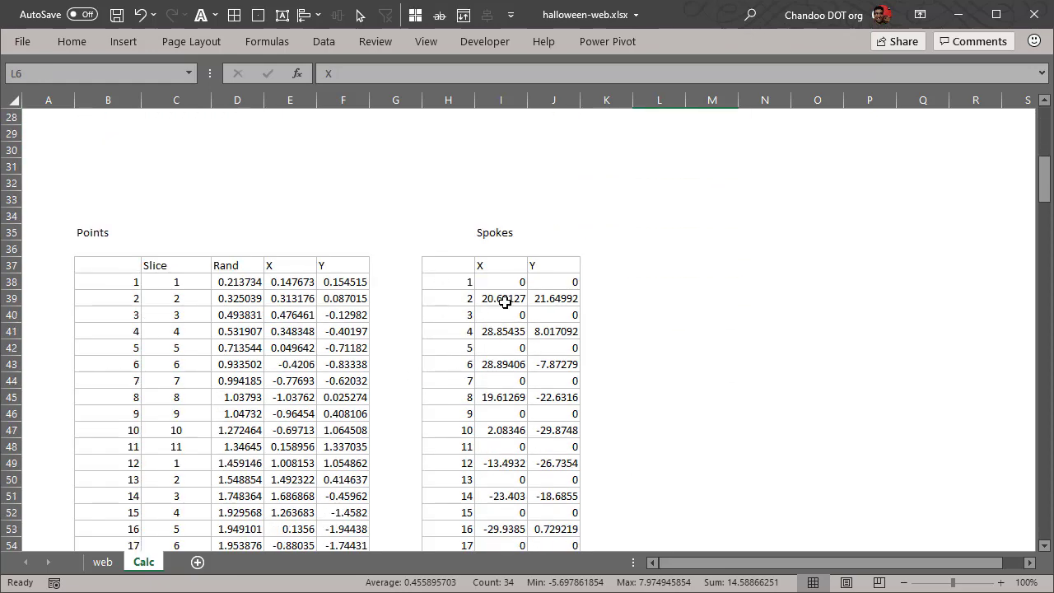
scroll(505, 302, up, 11)
scroll(505, 303, up, 1)
scroll(504, 301, down, 1)
click(102, 562)
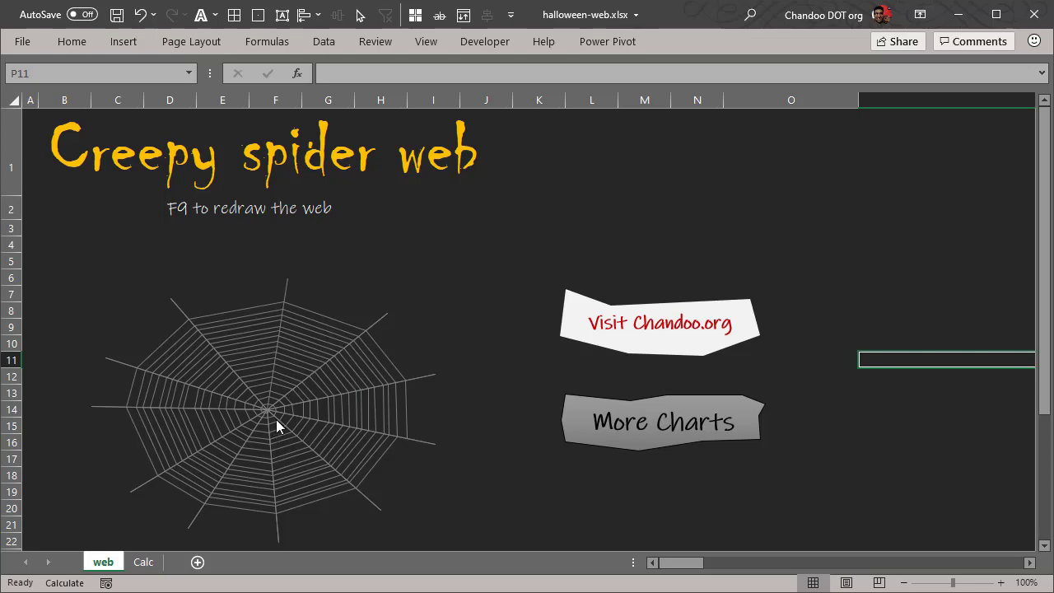
click(148, 563)
click(103, 562)
Search the online pictures for "spider" to add an image to the web sheet
click(119, 43)
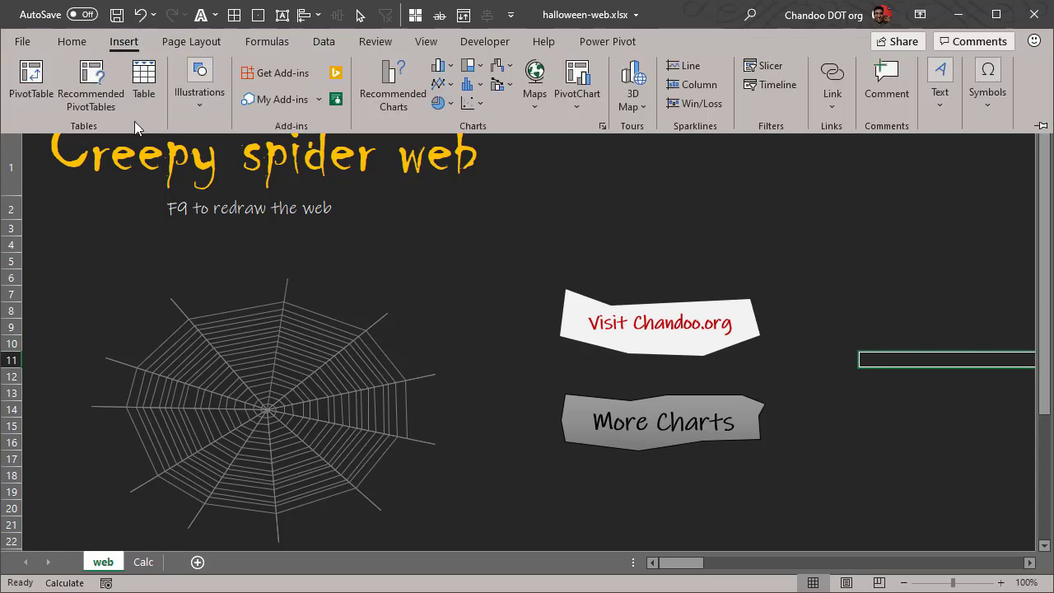
click(211, 109)
click(229, 165)
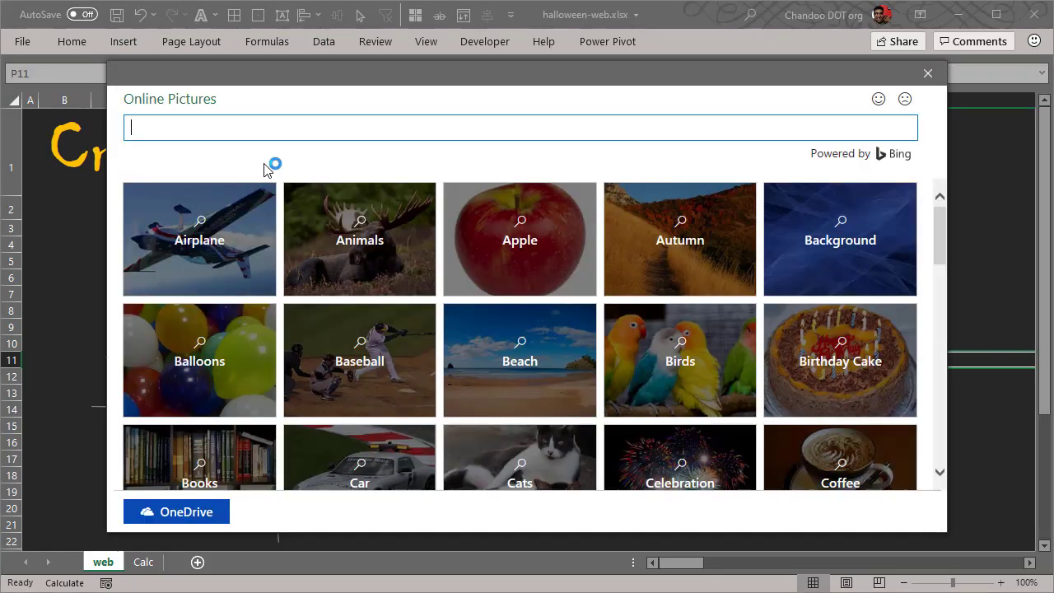
text(spider)
key(Return)
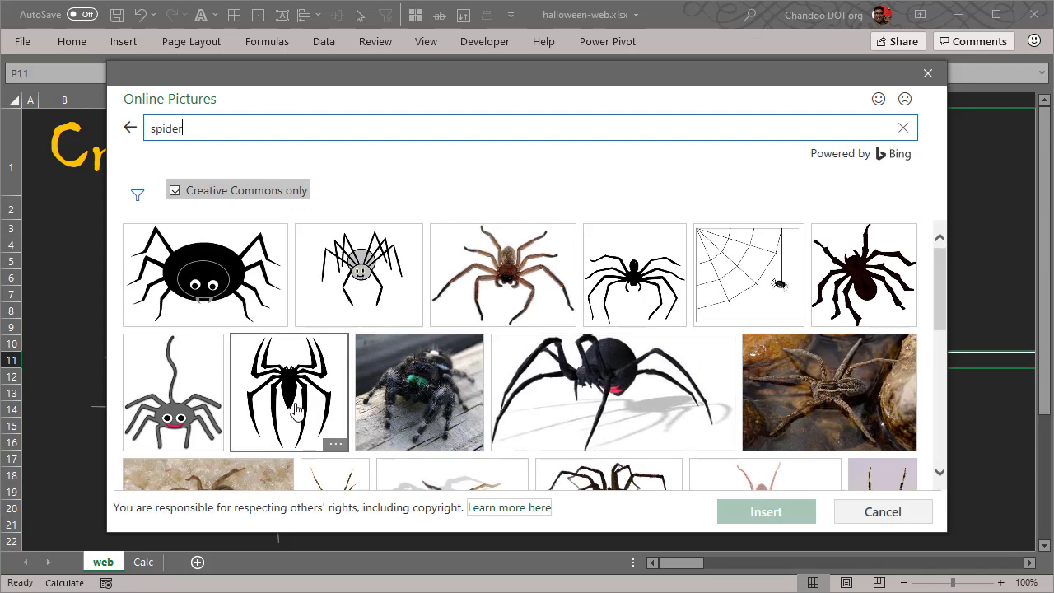
Browse the spider pictures and insert the black spider silhouette with long curved legs into the web sheet
scroll(323, 398, down, 3)
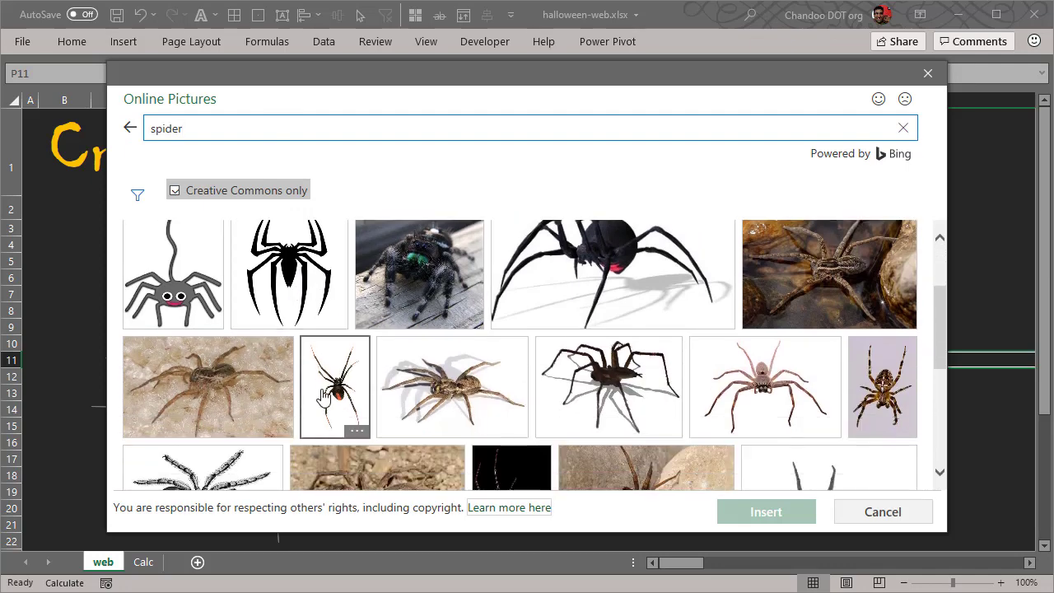
scroll(324, 398, down, 5)
scroll(312, 393, down, 3)
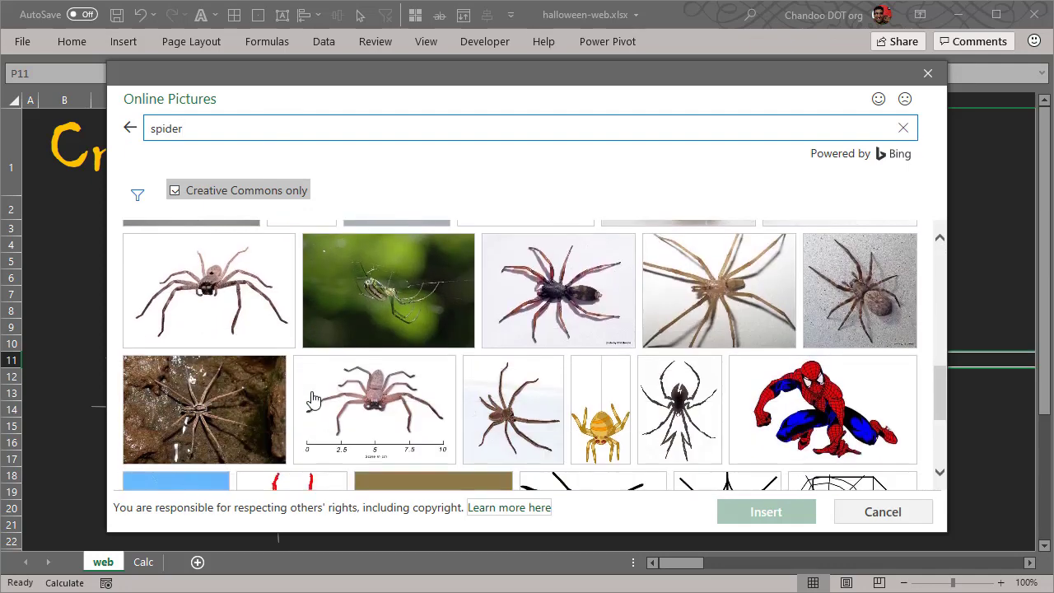
scroll(311, 398, down, 3)
scroll(311, 397, down, 1)
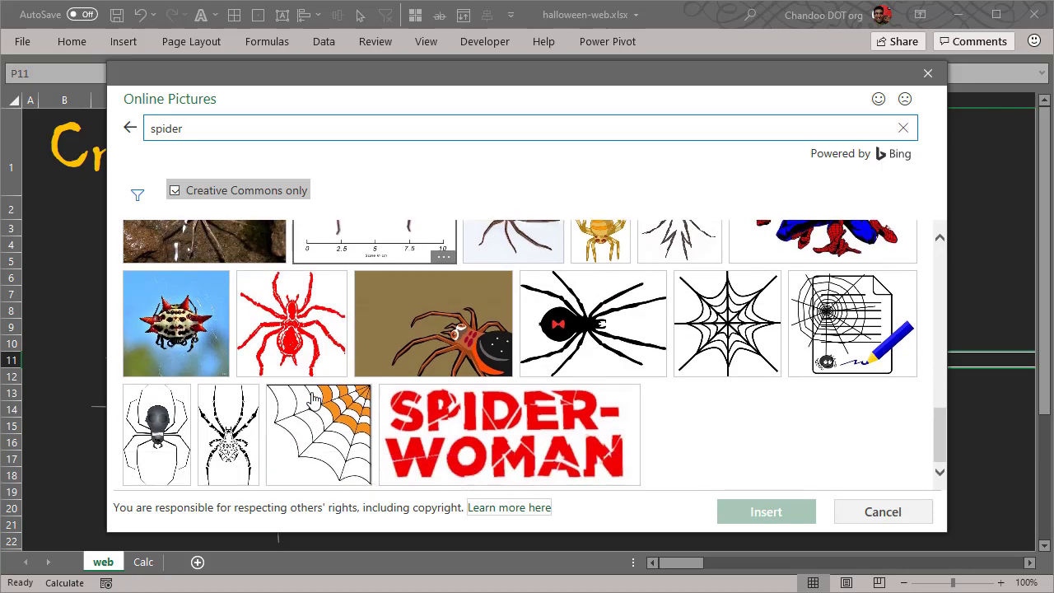
scroll(311, 396, up, 5)
scroll(311, 396, up, 5)
click(325, 309)
click(758, 511)
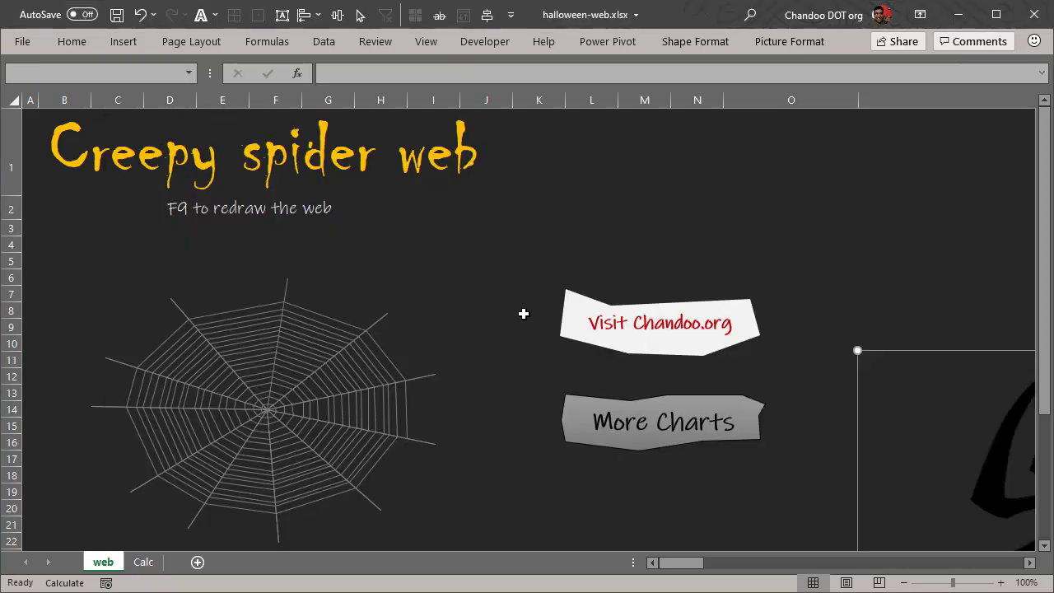
Shrink the spider picture to a small icon and move it into the empty area above the Visit Chandoo.org shape
drag(854, 347, 447, 228)
drag(394, 148, 444, 201)
click(494, 254)
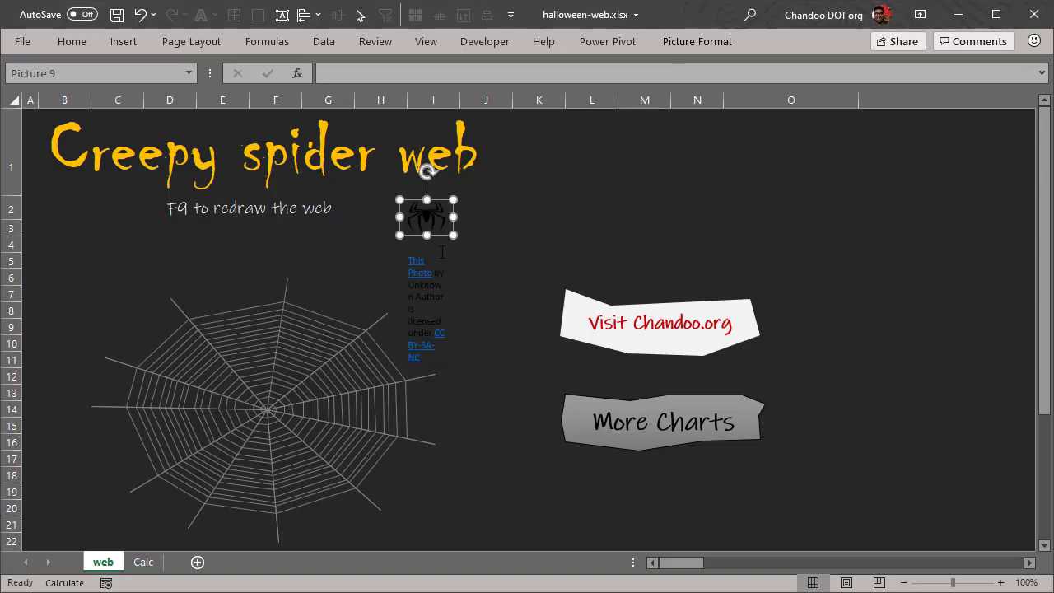
click(447, 249)
click(442, 206)
drag(611, 195, 722, 211)
Delete the photo attribution text box beside the web chart and select the spider picture
right_click(428, 272)
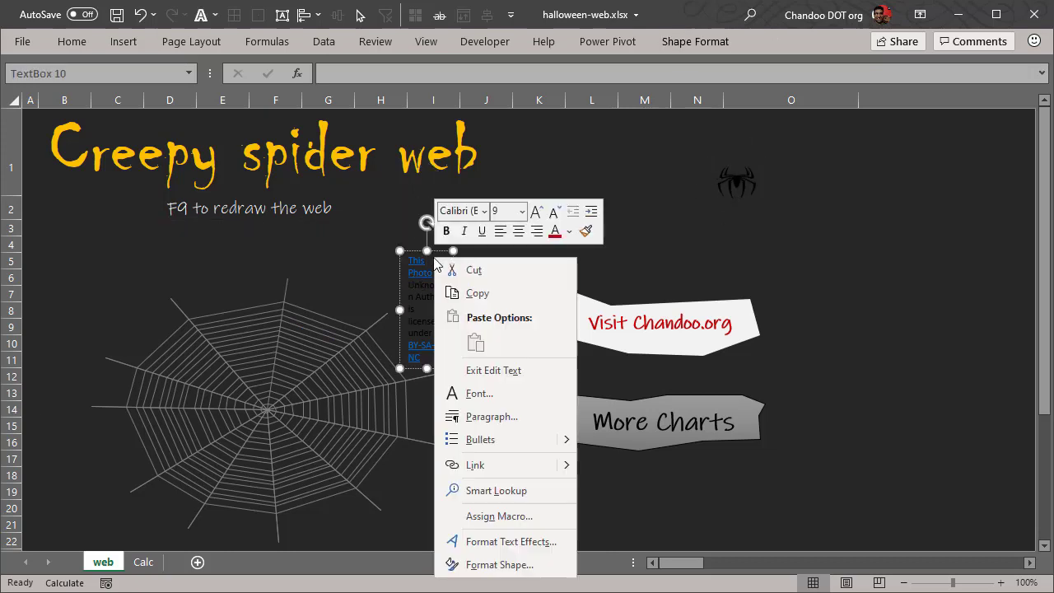
click(441, 251)
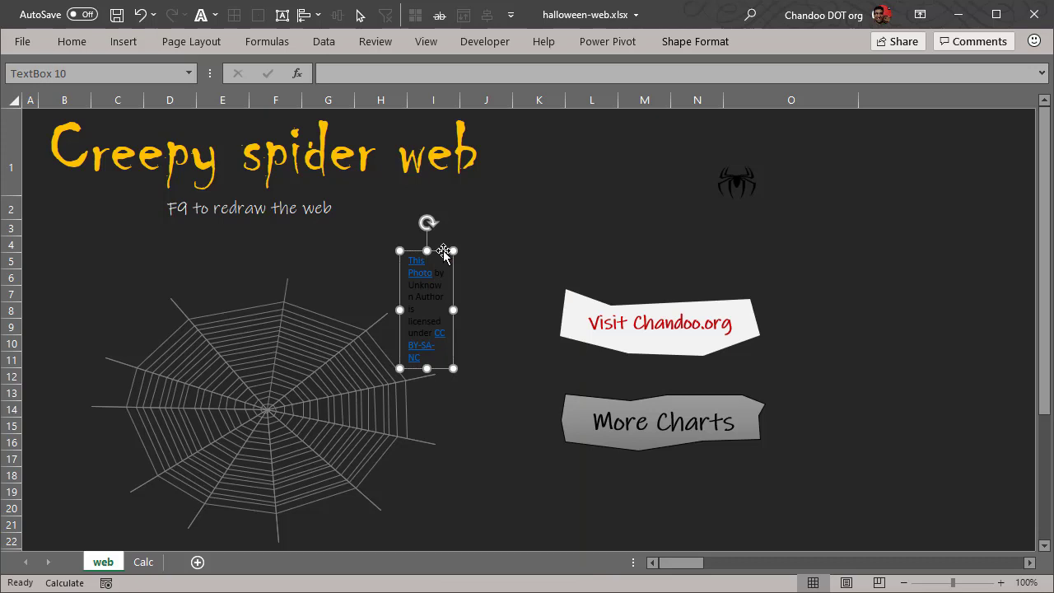
key(Delete)
click(738, 183)
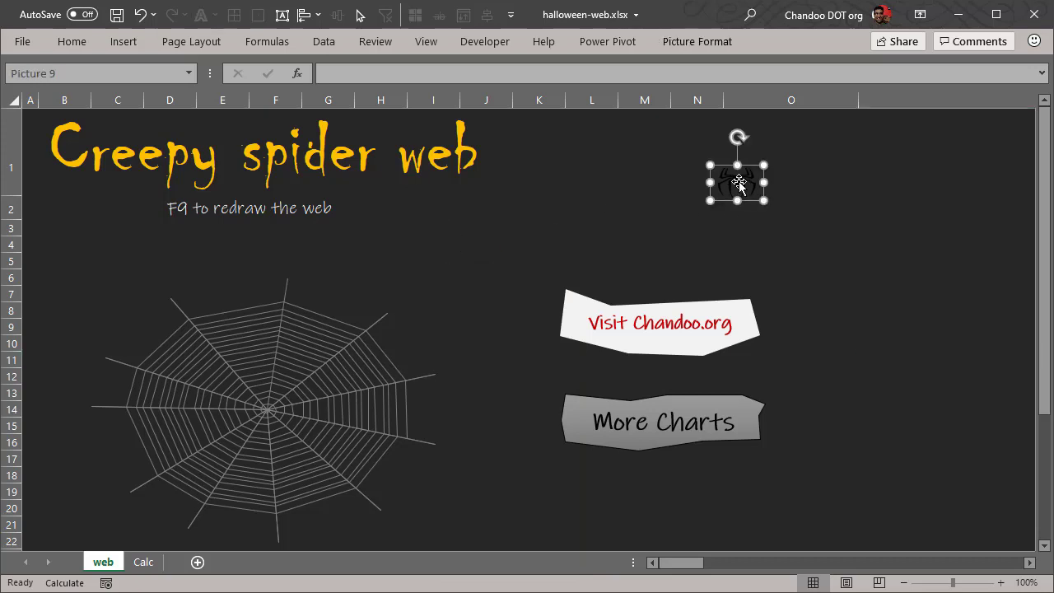
Recolor the spider picture to the light gray variation, shrink it and place it on the outer edge of the web
click(687, 41)
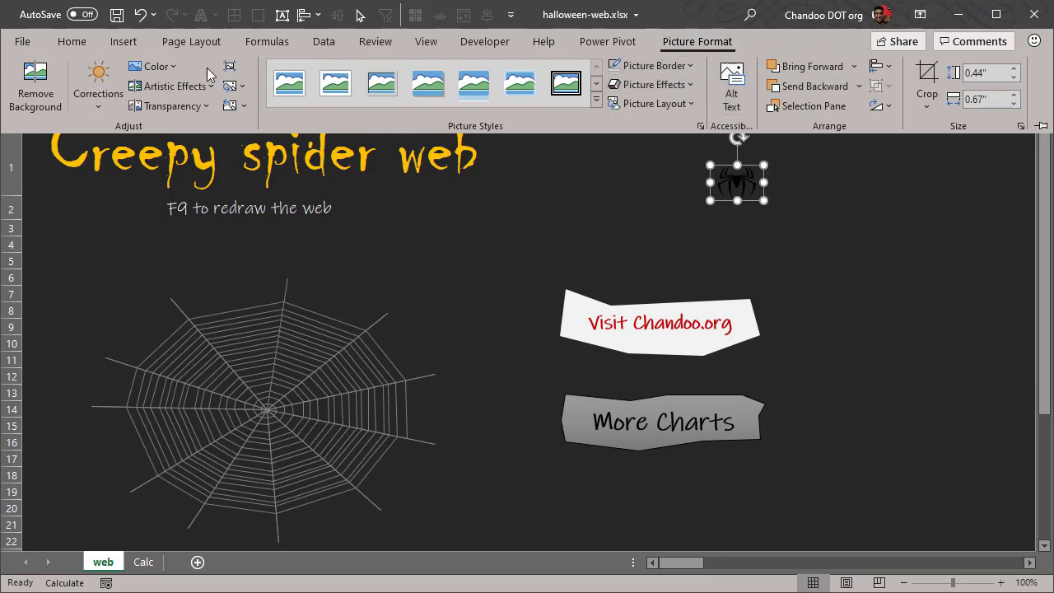
click(169, 69)
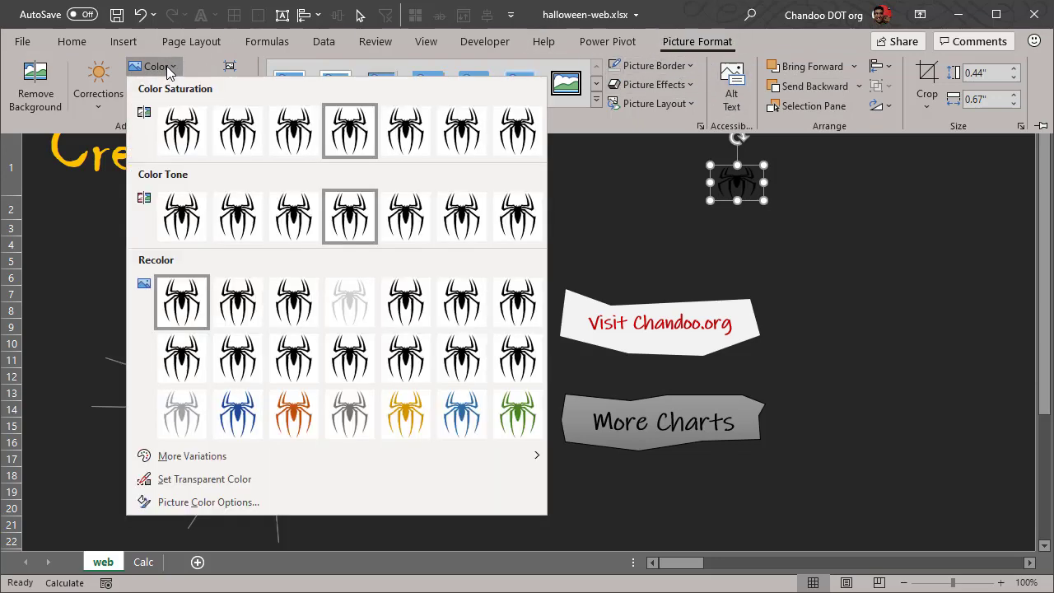
click(182, 413)
drag(719, 181, 415, 451)
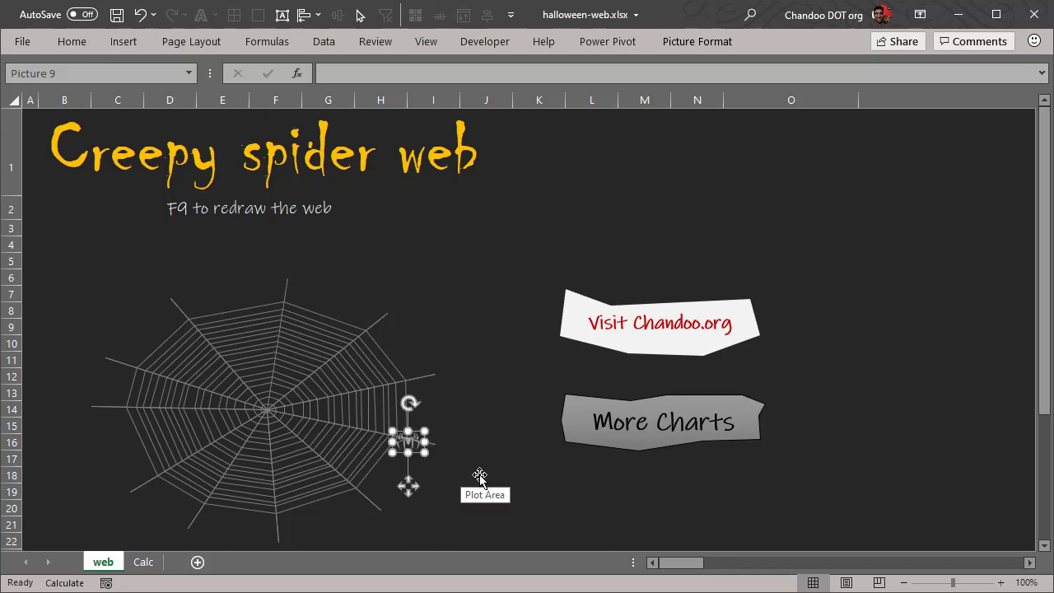
Recalculate the workbook to redraw the web, and move the spider picture off the web to the empty area beside it
click(267, 45)
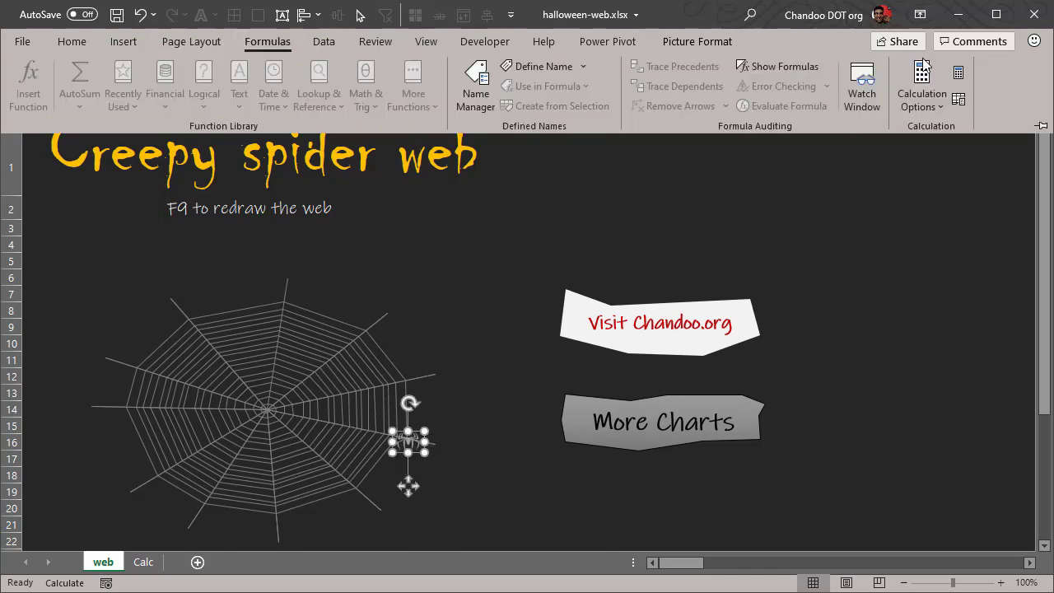
click(960, 70)
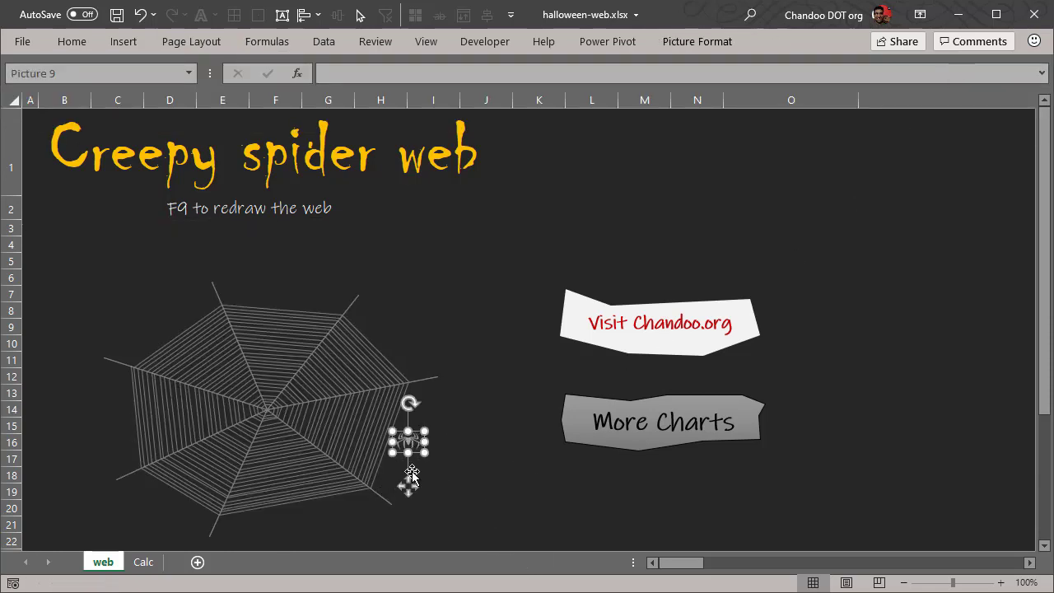
drag(409, 446, 461, 269)
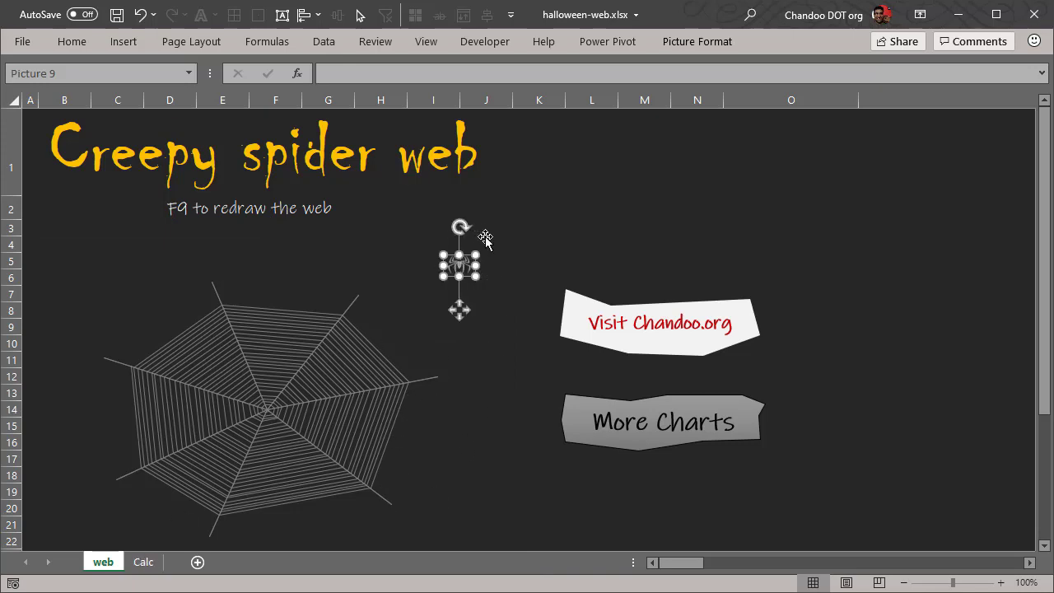
Copy the X and Y values of the last web point, E238:F238, on the Calc sheet
click(145, 567)
scroll(233, 404, down, 20)
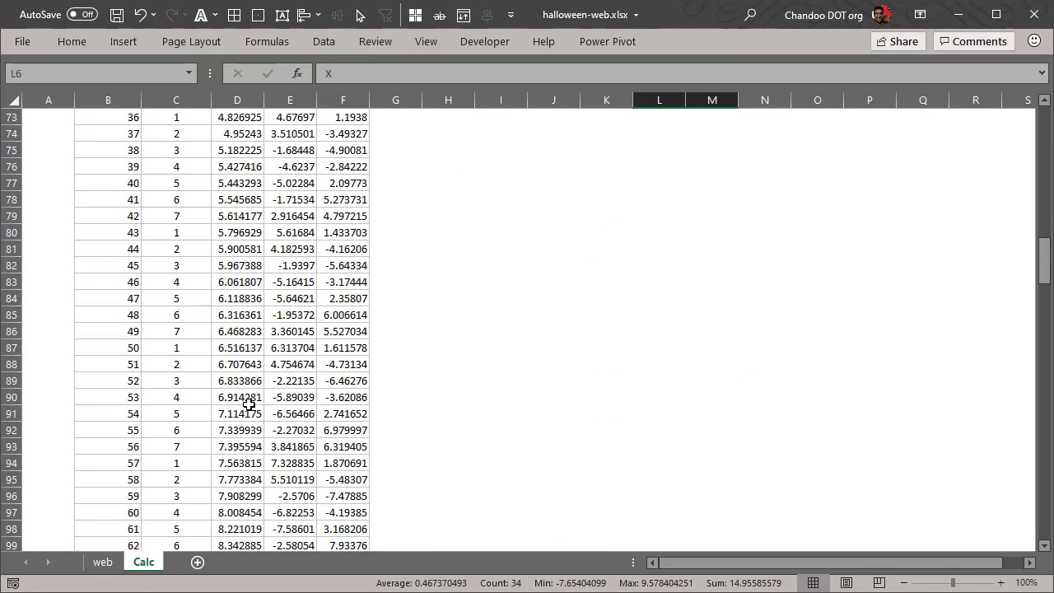
scroll(247, 406, down, 20)
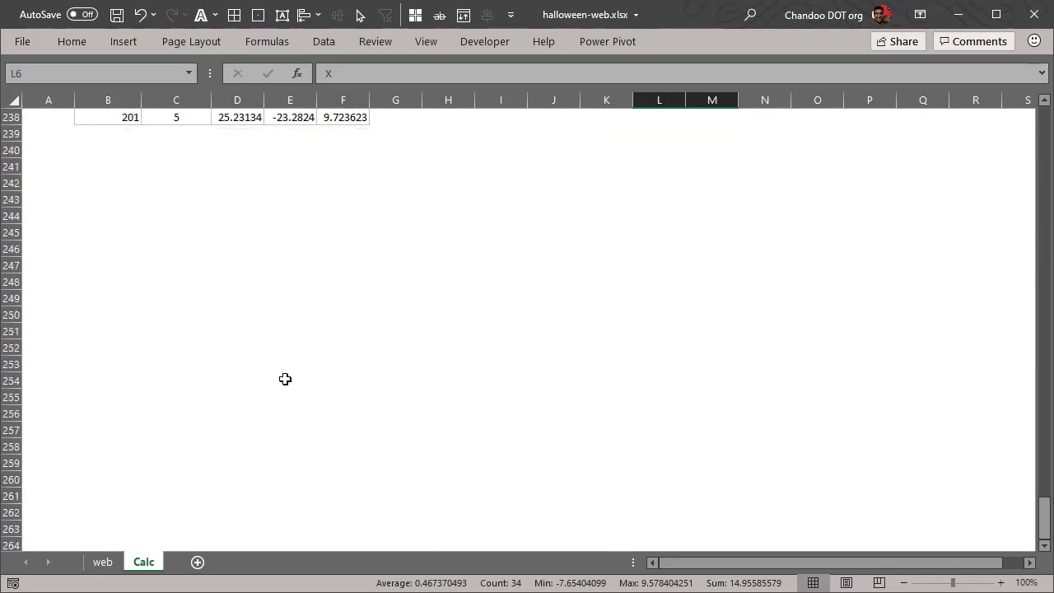
scroll(283, 375, up, 5)
drag(297, 315, 344, 314)
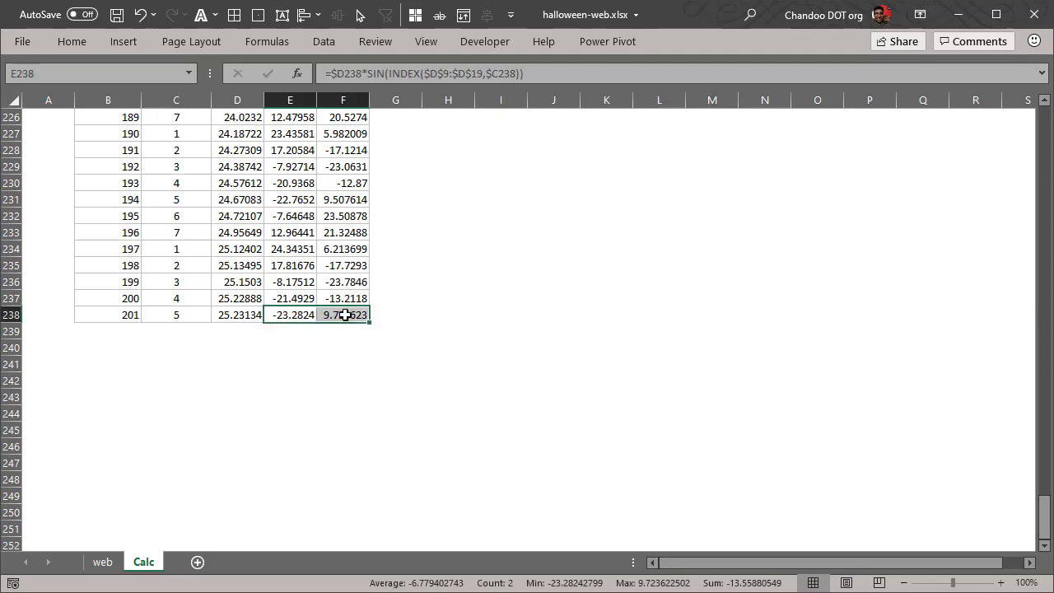
key(ctrl+c)
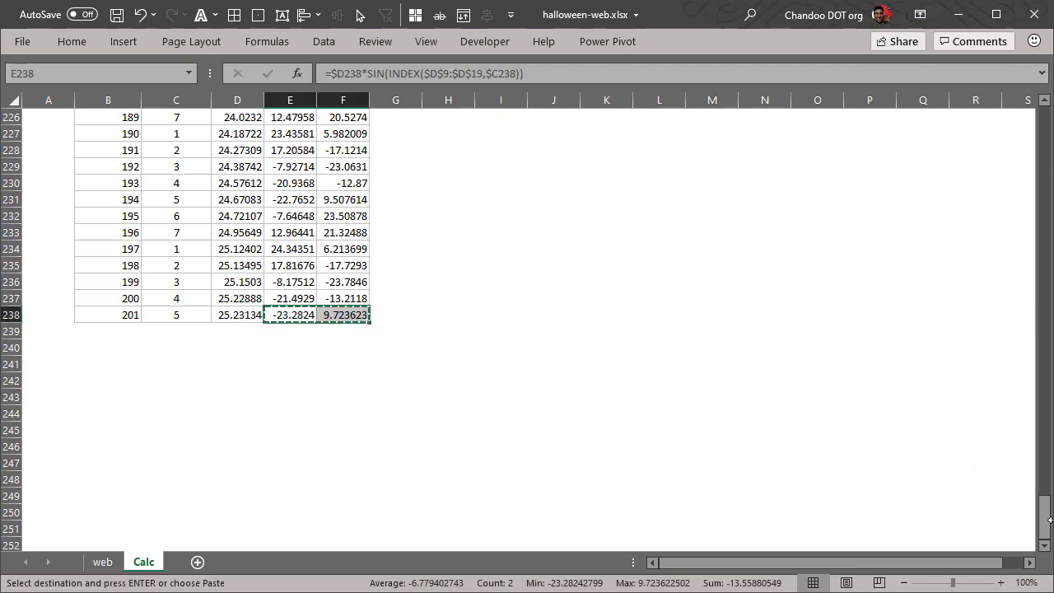
Paste the copied coordinates as linked cells beside the Spokes table and position them in M38:N38
drag(1044, 517, 1043, 183)
right_click(708, 247)
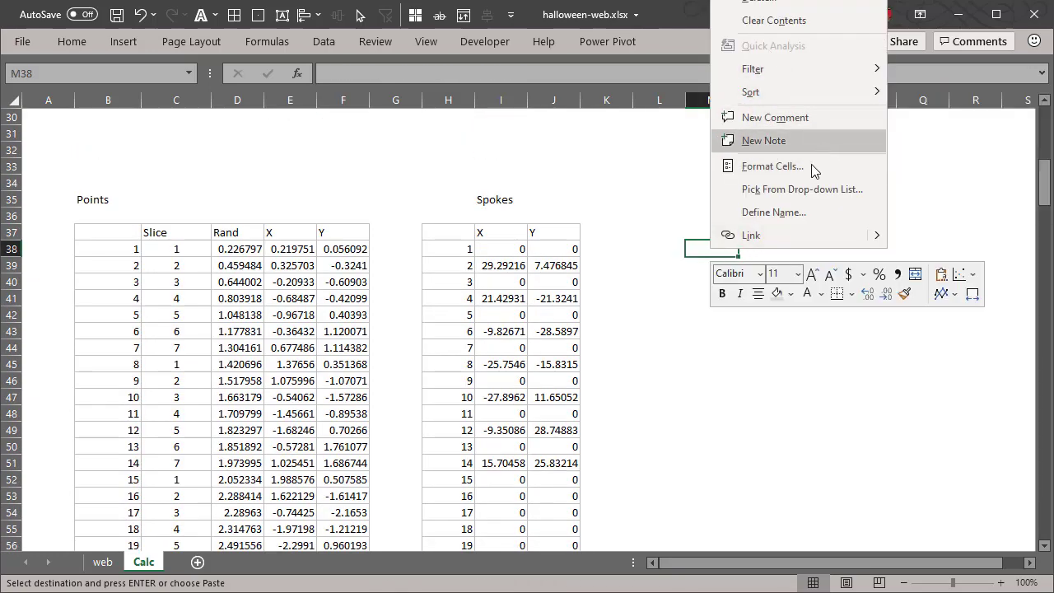
click(698, 298)
click(702, 351)
right_click(702, 351)
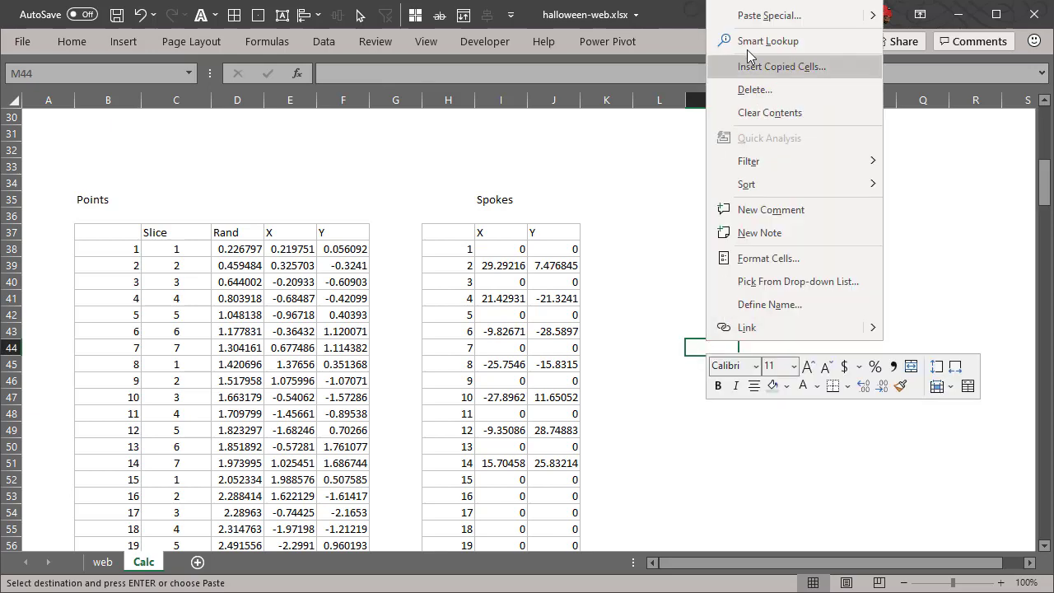
click(763, 13)
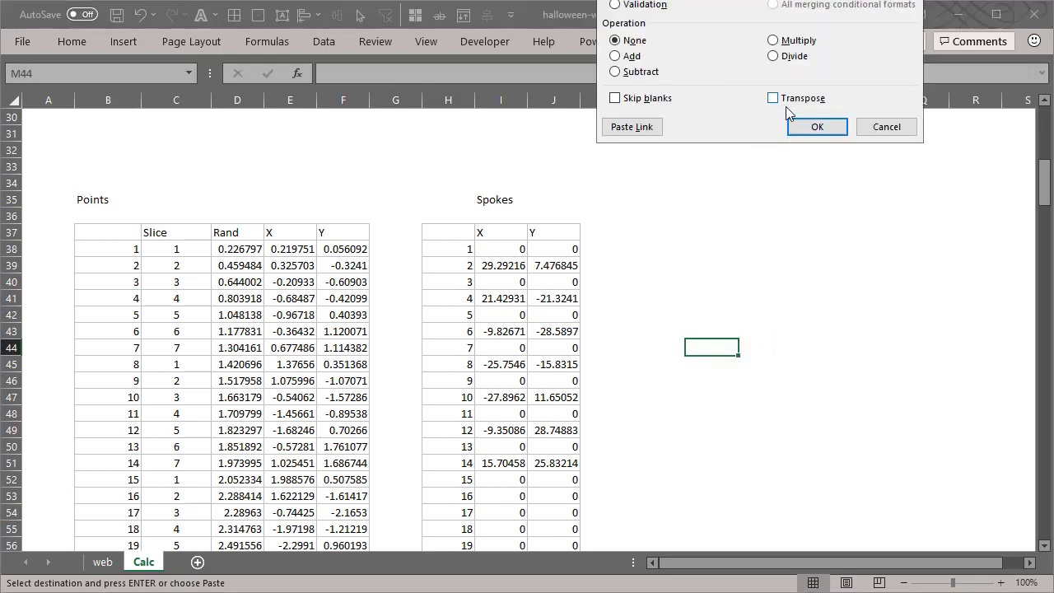
click(630, 126)
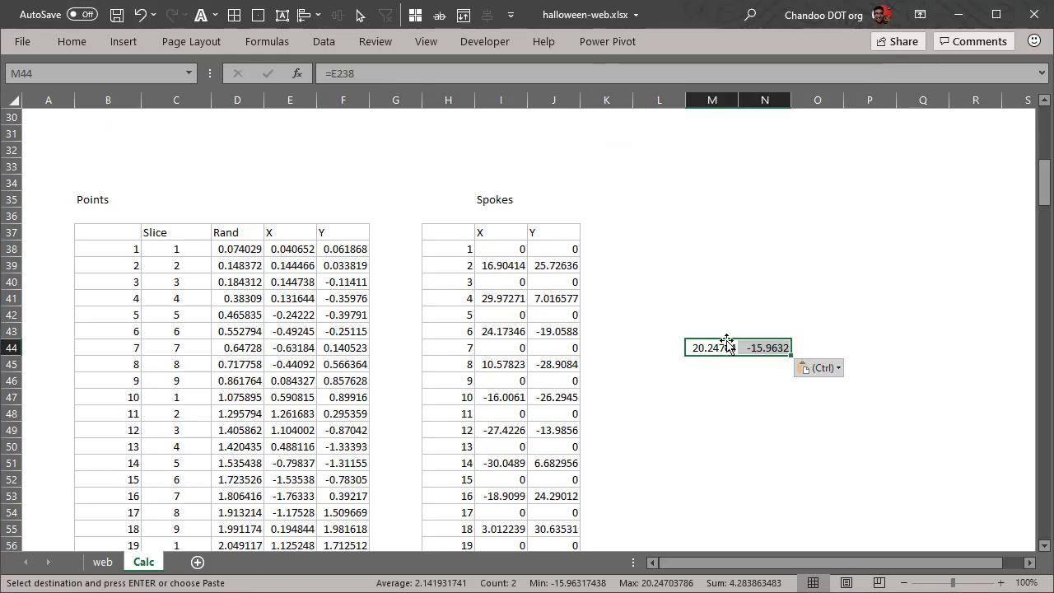
drag(726, 341, 698, 247)
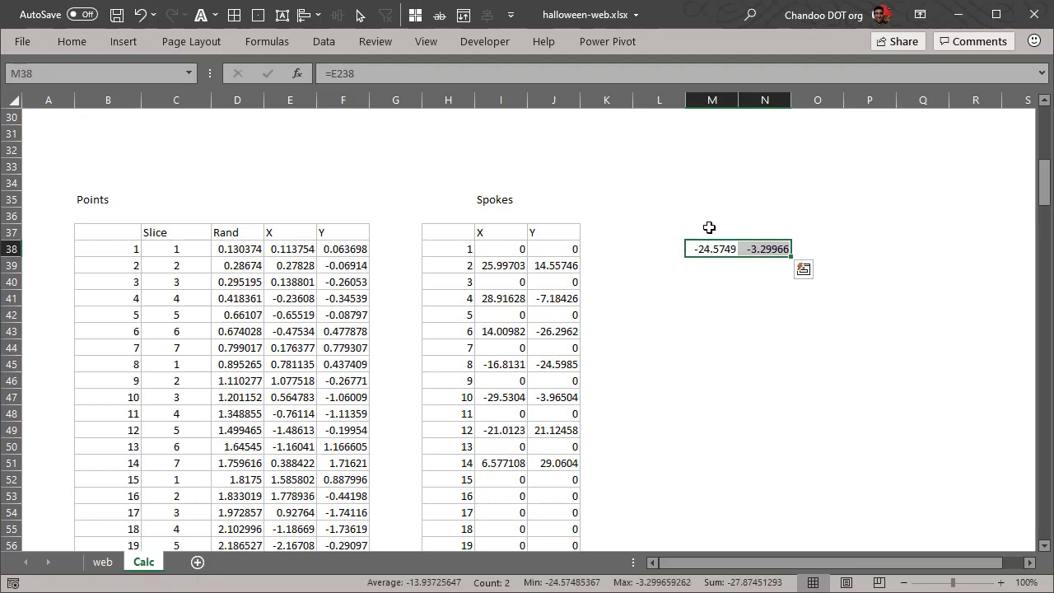
Label the linked coordinates with the headers X and Y in row 37 and the title Spider in M35
click(709, 227)
text(X)
key(Tab)
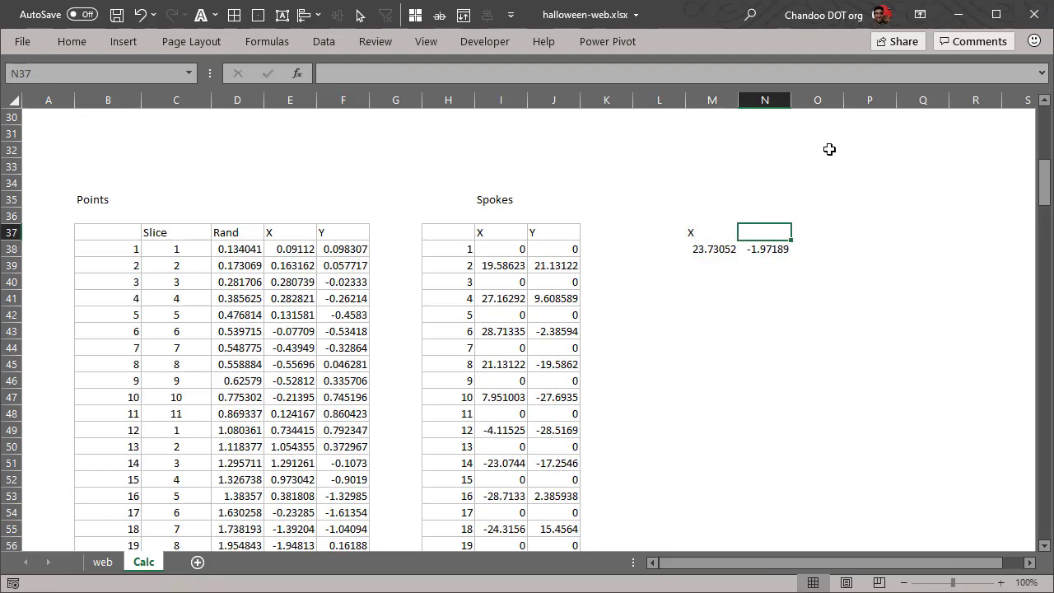
text(Y)
key(Return)
key(Up)
key(Up)
key(Up)
text(Spider)
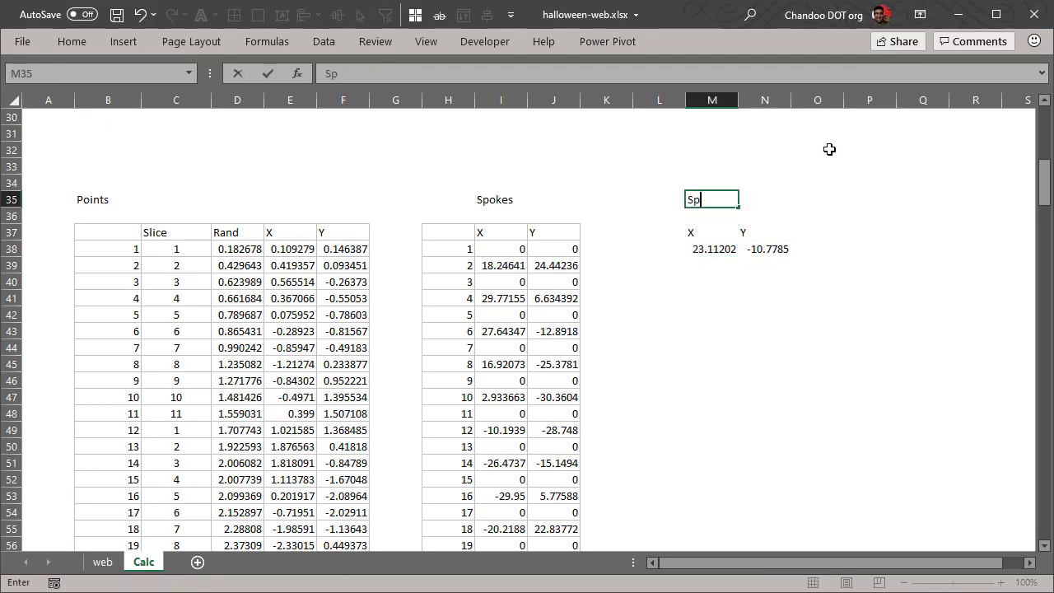
key(Return)
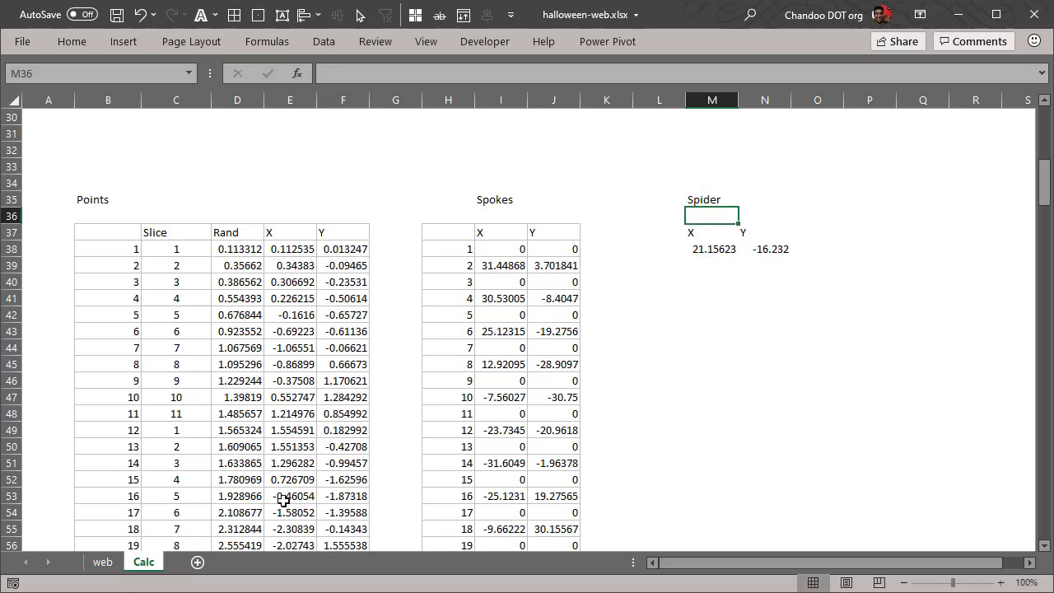
Add a series named Spider to the web chart, with Calc cell M38 as X value and N38 as Y value
click(102, 561)
right_click(317, 265)
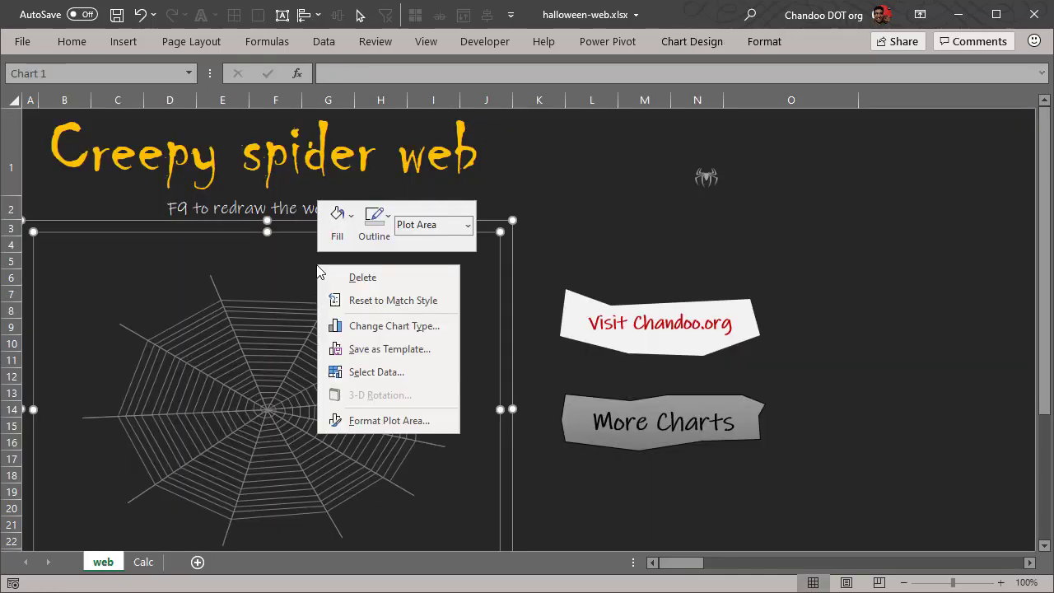
click(369, 372)
click(391, 388)
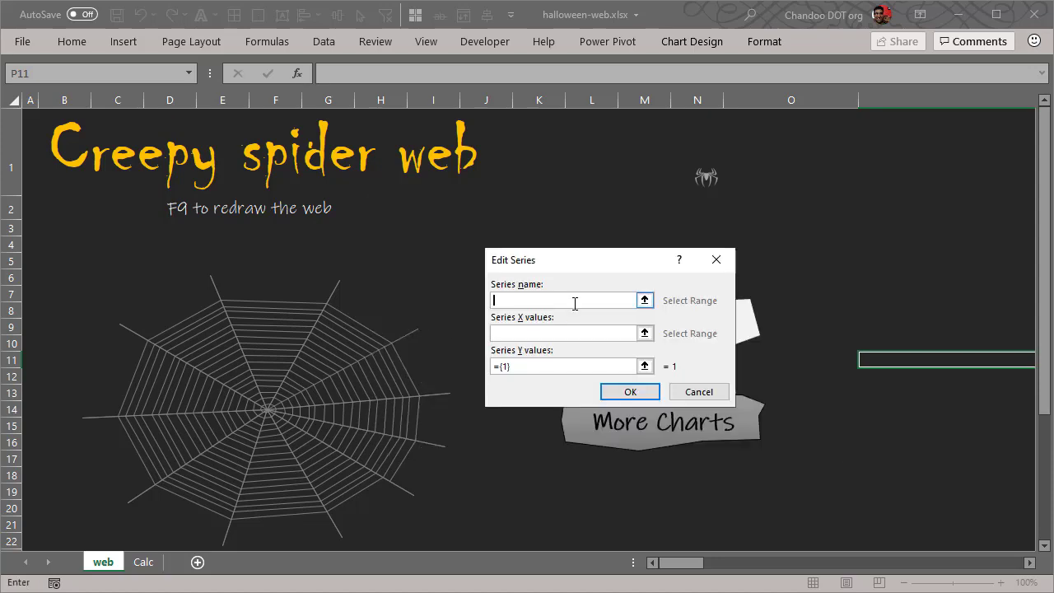
click(537, 333)
click(141, 562)
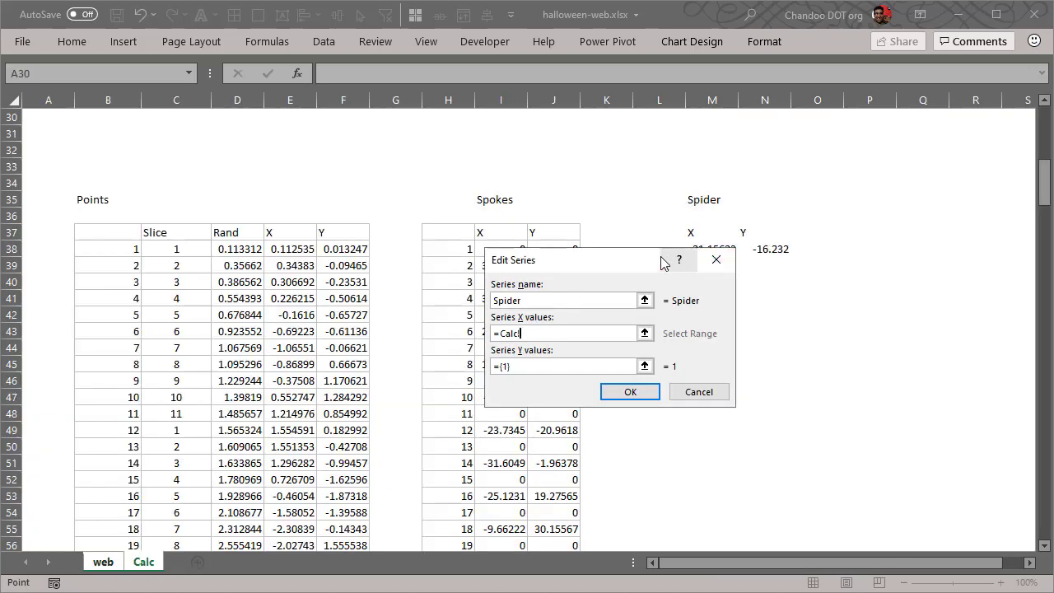
drag(528, 259, 387, 198)
click(713, 248)
key(Tab)
click(751, 250)
click(521, 330)
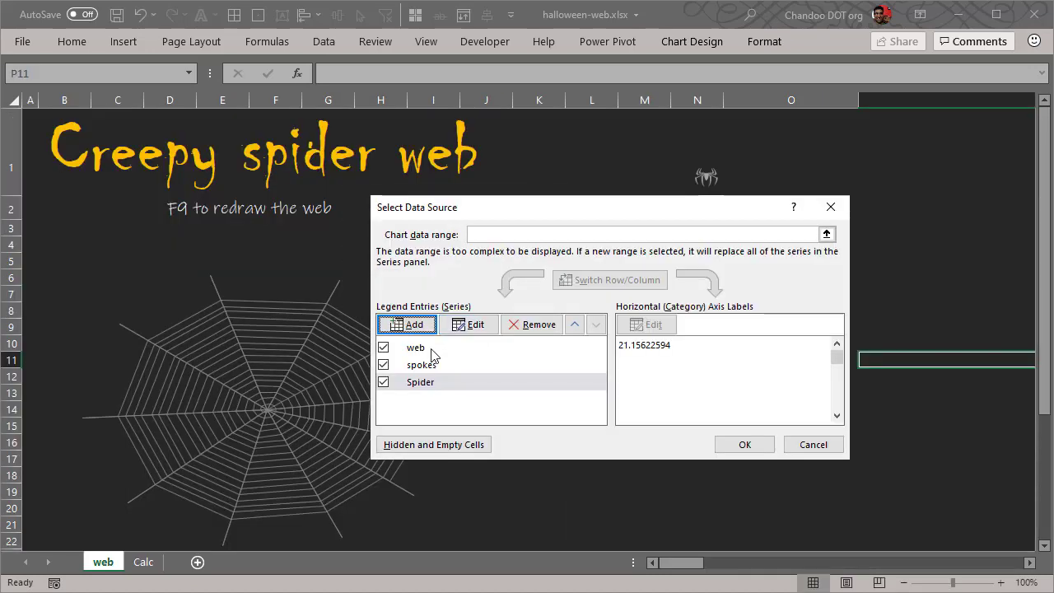
click(744, 444)
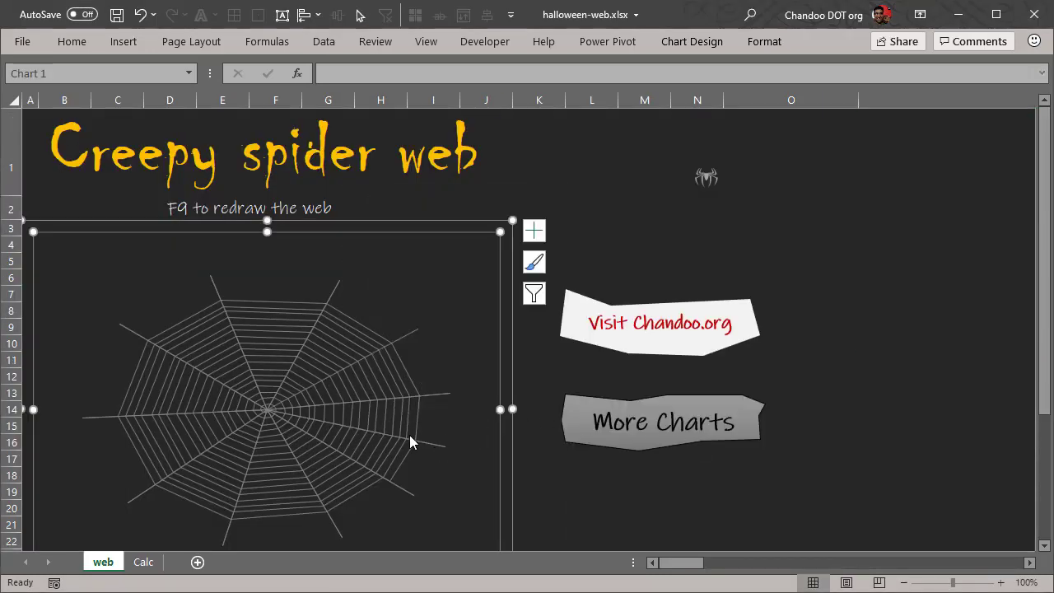
Change the web chart to a combo chart and set the web series to Scatter with Straight Lines
scroll(409, 435, down, 5)
scroll(353, 393, up, 2)
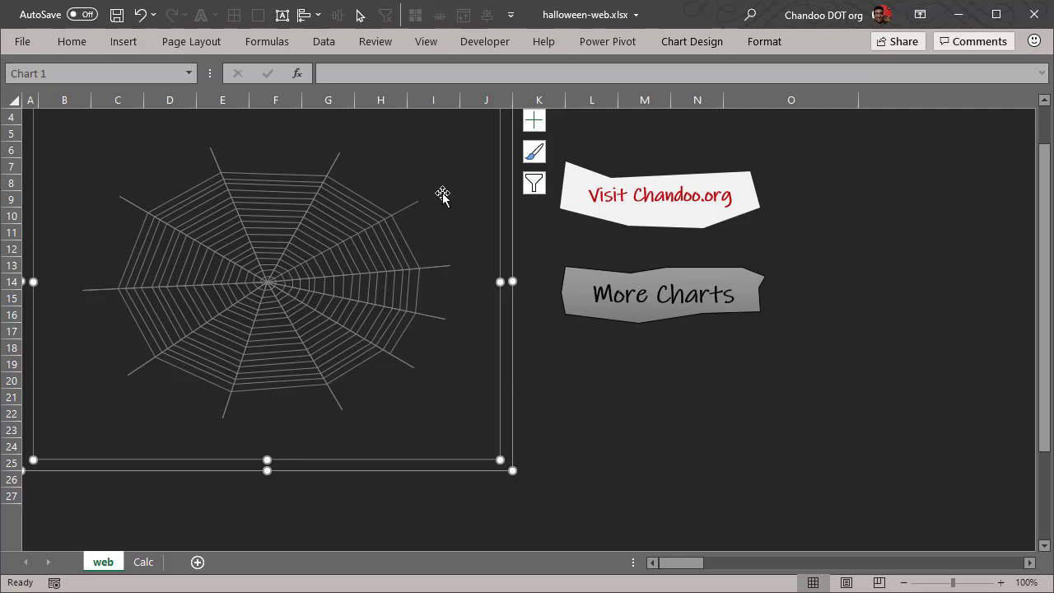
right_click(472, 175)
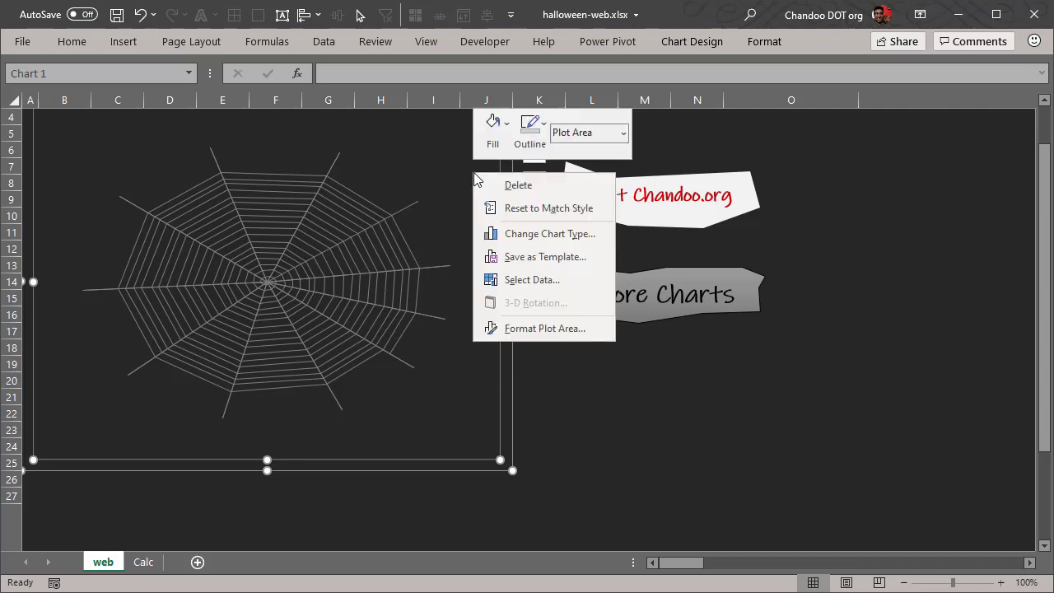
click(577, 236)
click(328, 475)
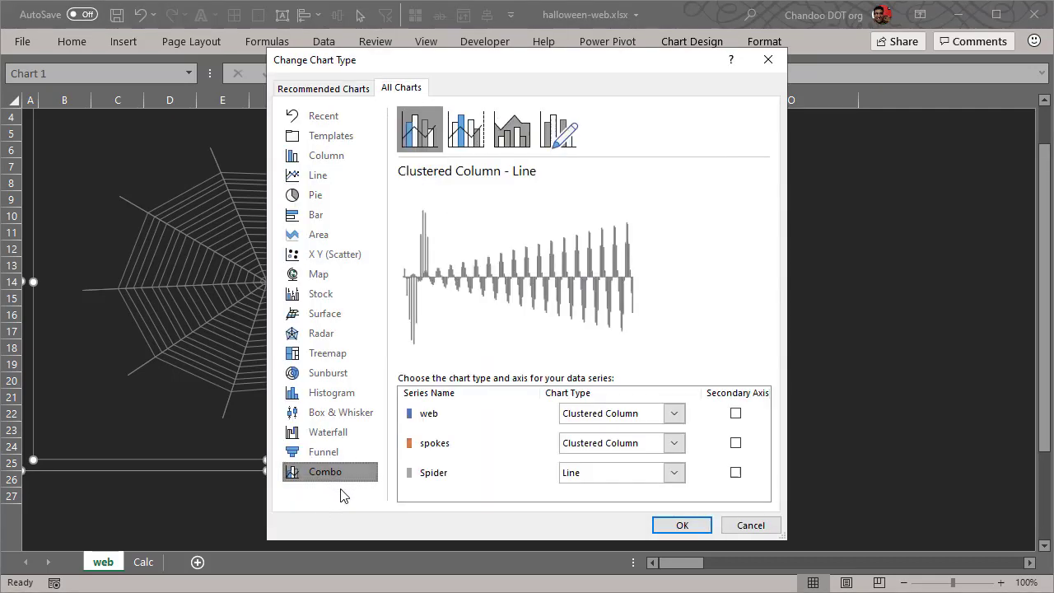
click(675, 414)
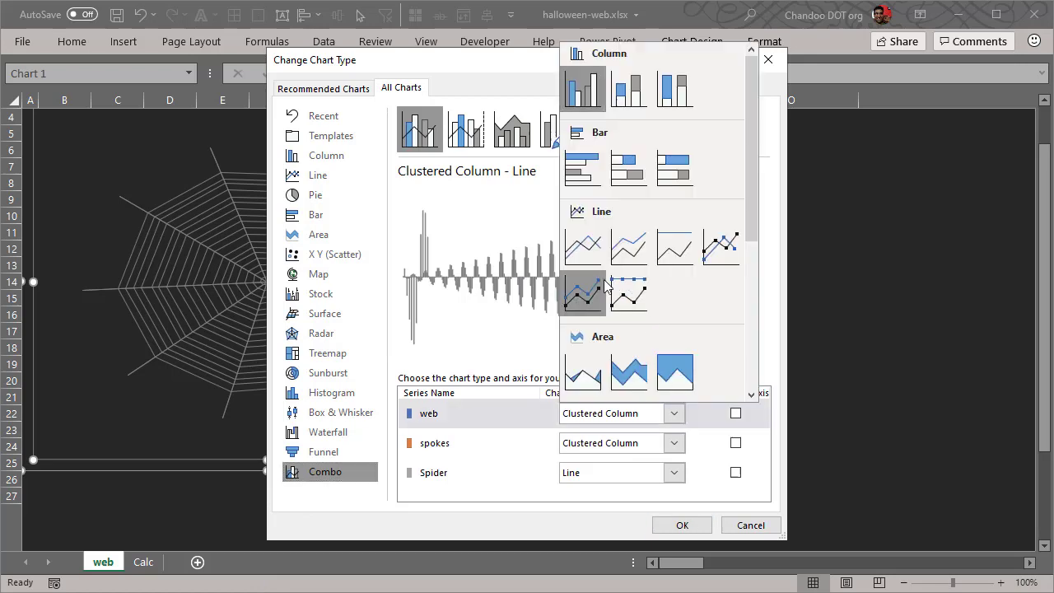
drag(756, 204, 766, 371)
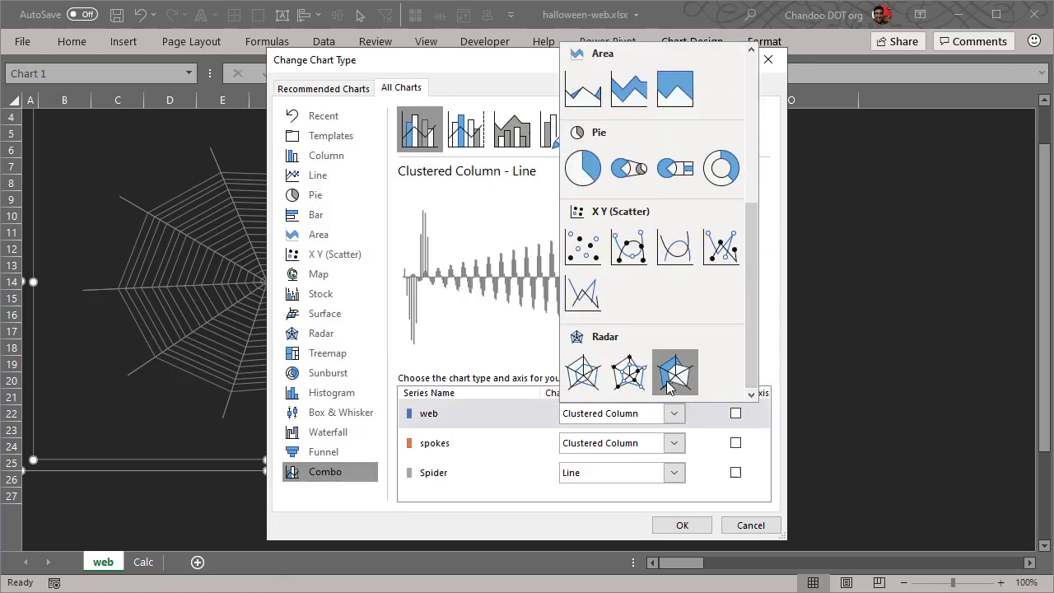
click(582, 291)
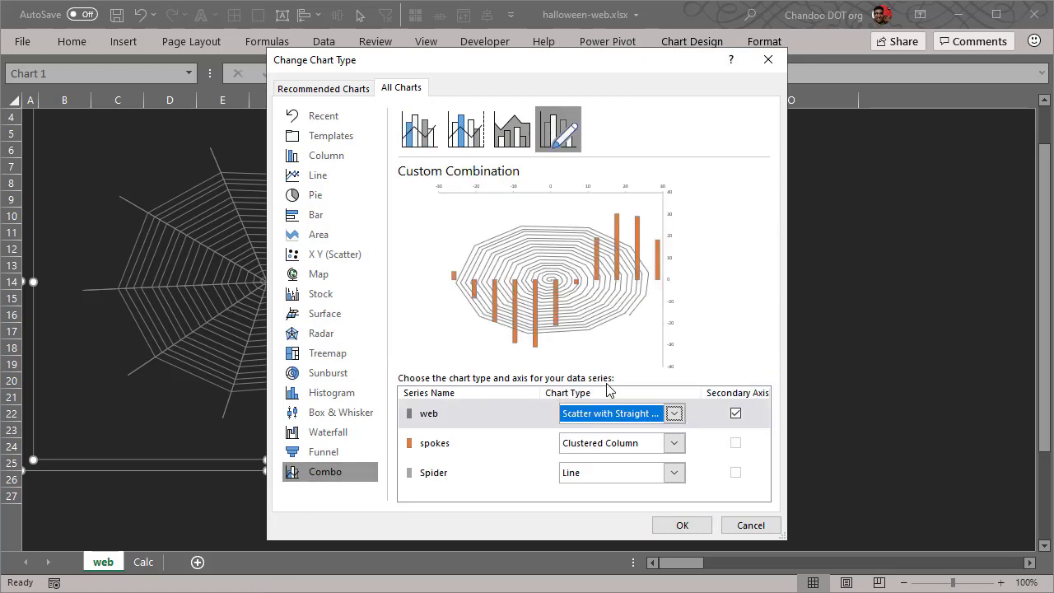
Set the spokes series to Scatter with Straight Lines and the Spider series to Scatter
click(676, 443)
scroll(728, 342, down, 5)
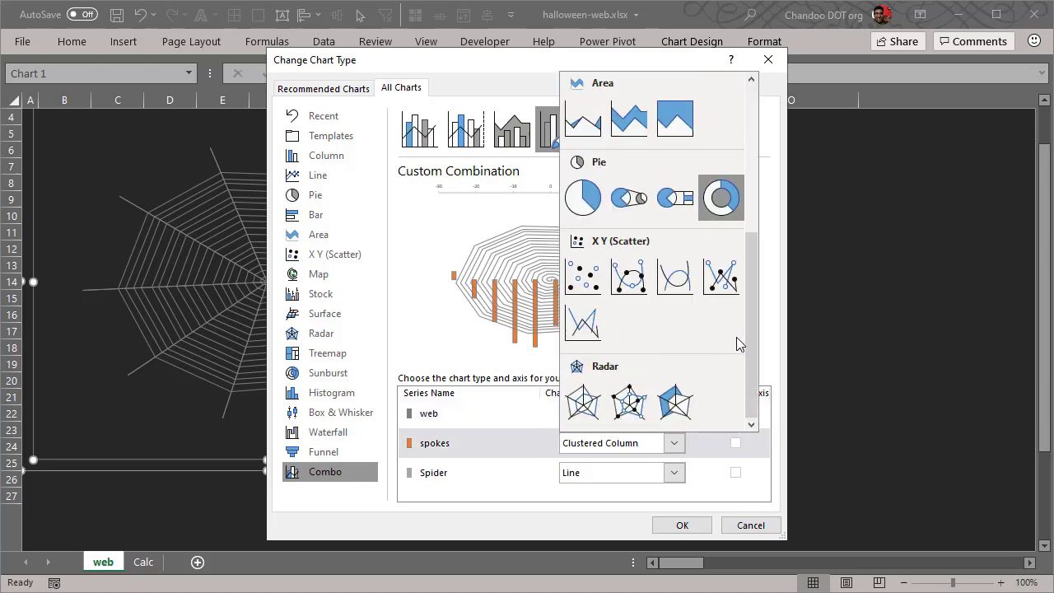
click(583, 322)
click(675, 473)
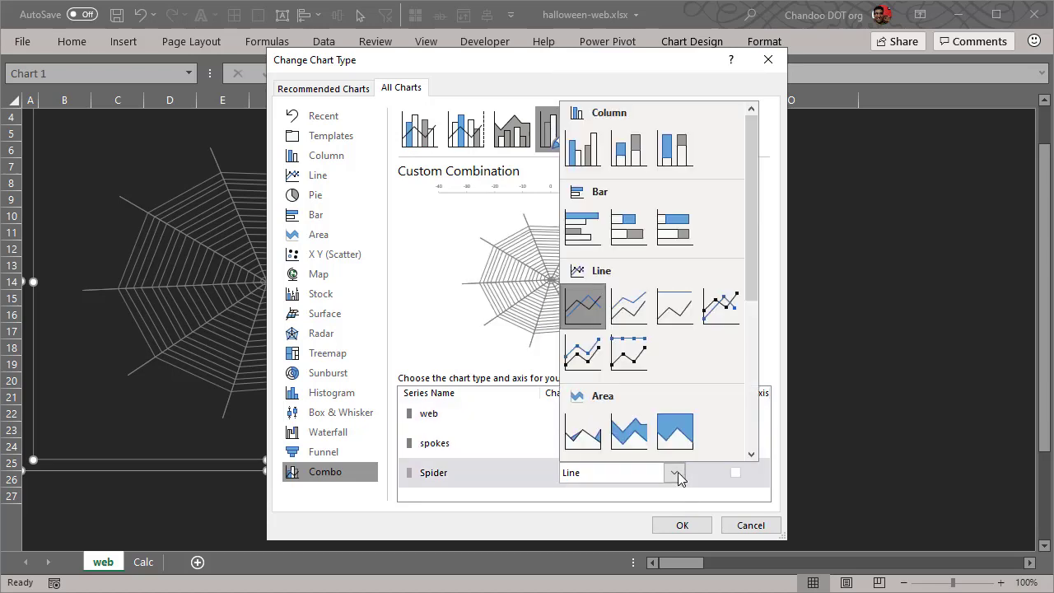
scroll(680, 387, down, 5)
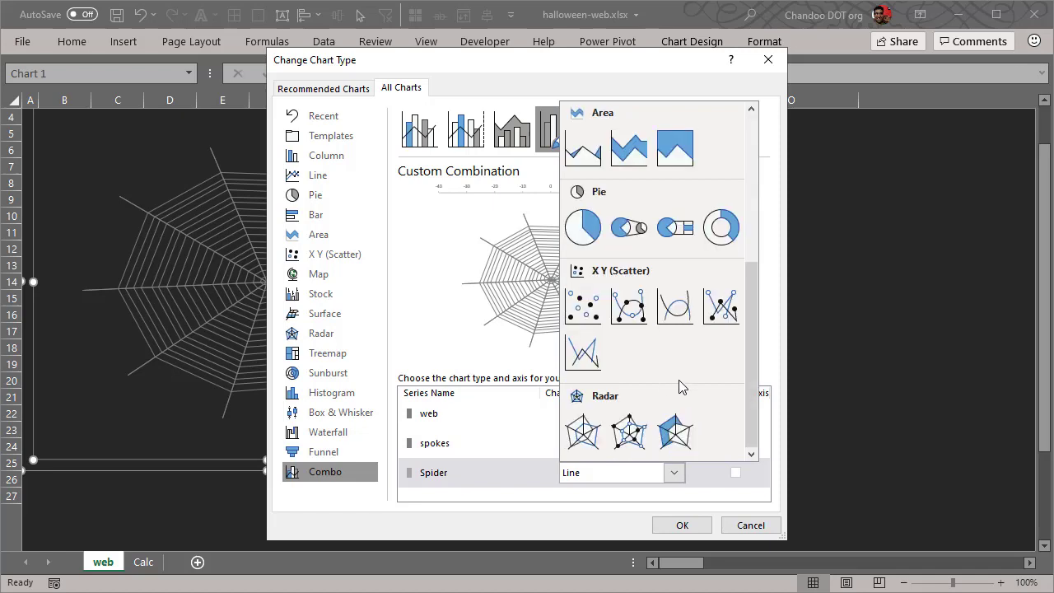
click(583, 306)
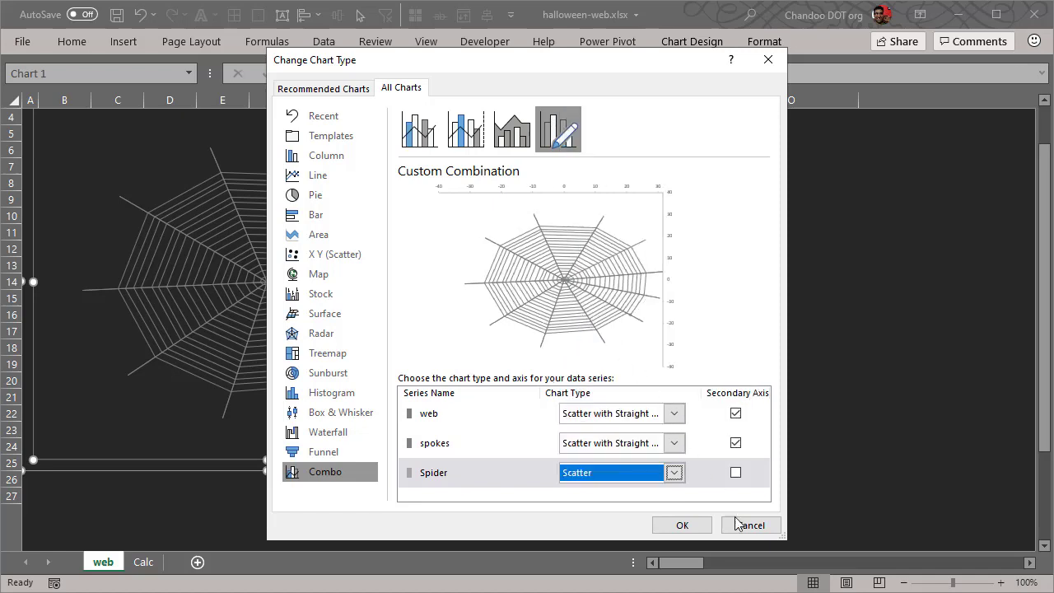
Take the spokes and web series off the secondary axis, apply the combo chart and select the Spider point on the web
click(735, 443)
click(735, 414)
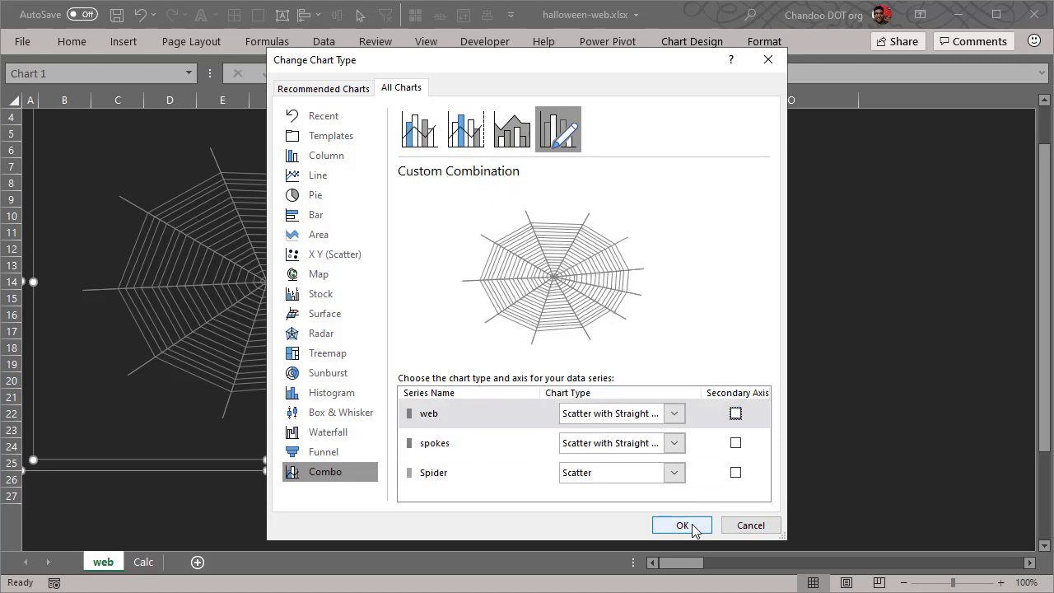
click(693, 528)
click(697, 396)
click(391, 354)
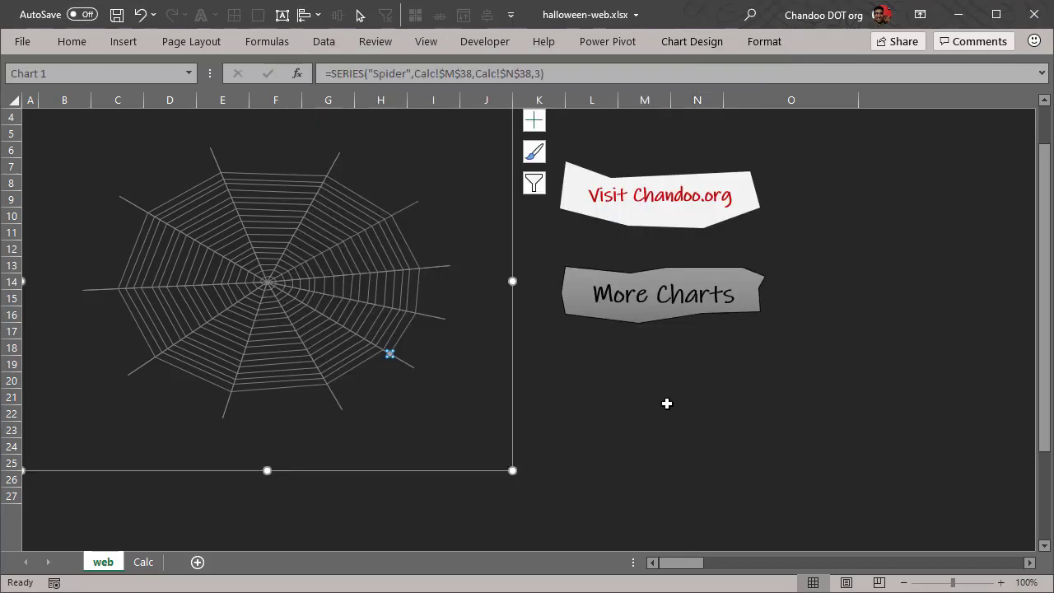
Copy the grey spider picture beside the title and paste it onto the web chart's Spider point as its marker
scroll(738, 449, up, 1)
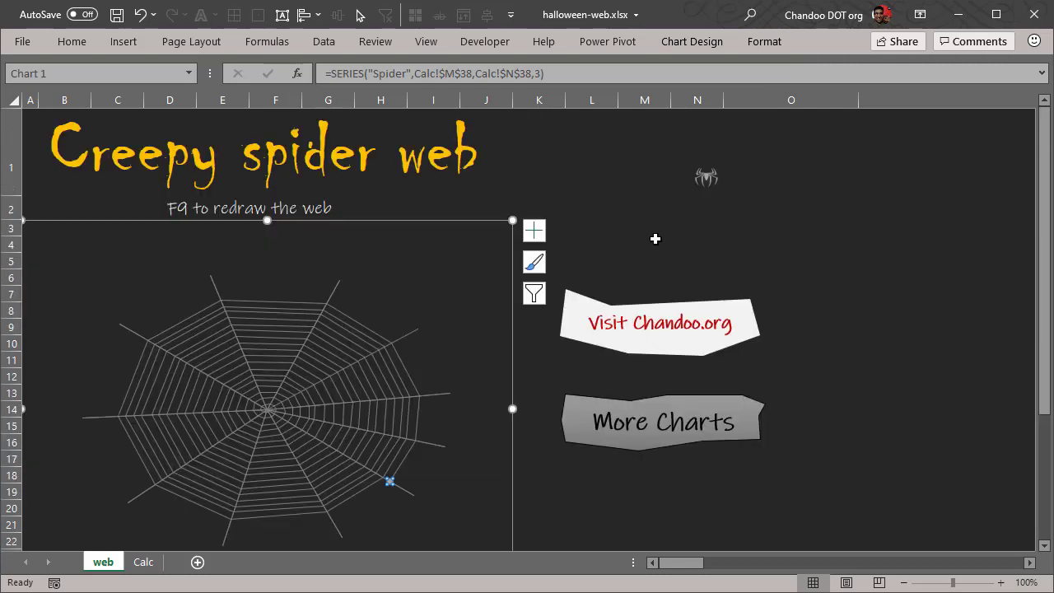
click(706, 177)
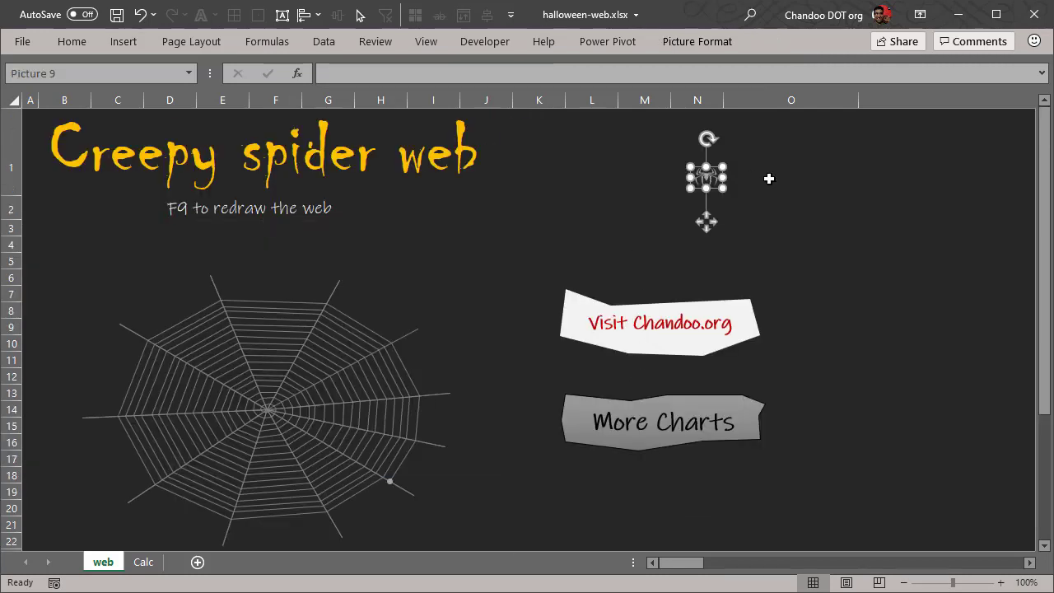
click(391, 484)
key(ctrl+v)
click(726, 533)
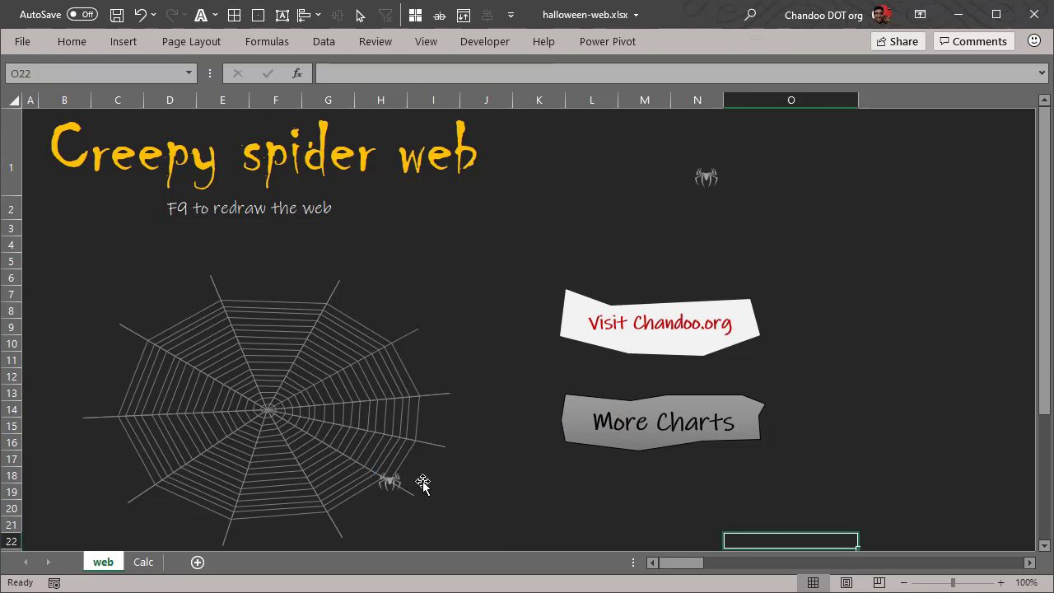
Recolor the spider picture beside the title to the gold variation
click(706, 177)
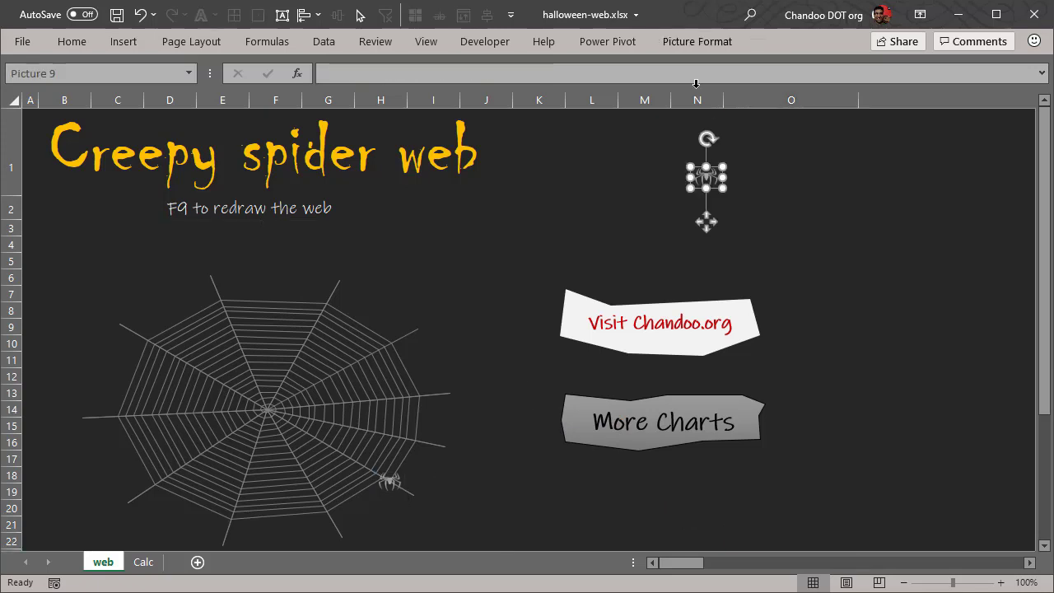
click(697, 42)
click(154, 66)
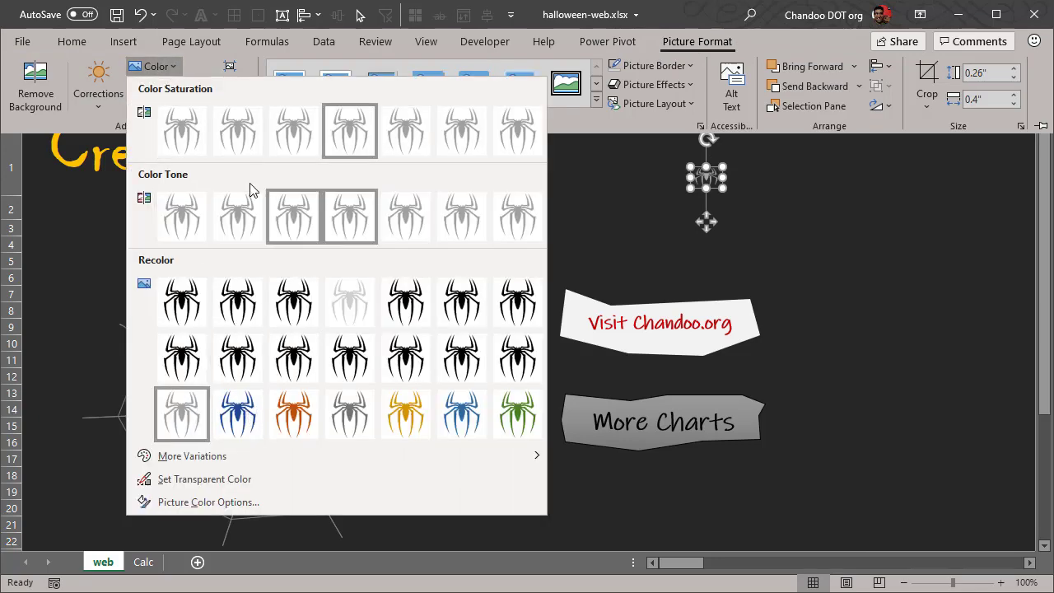
click(405, 414)
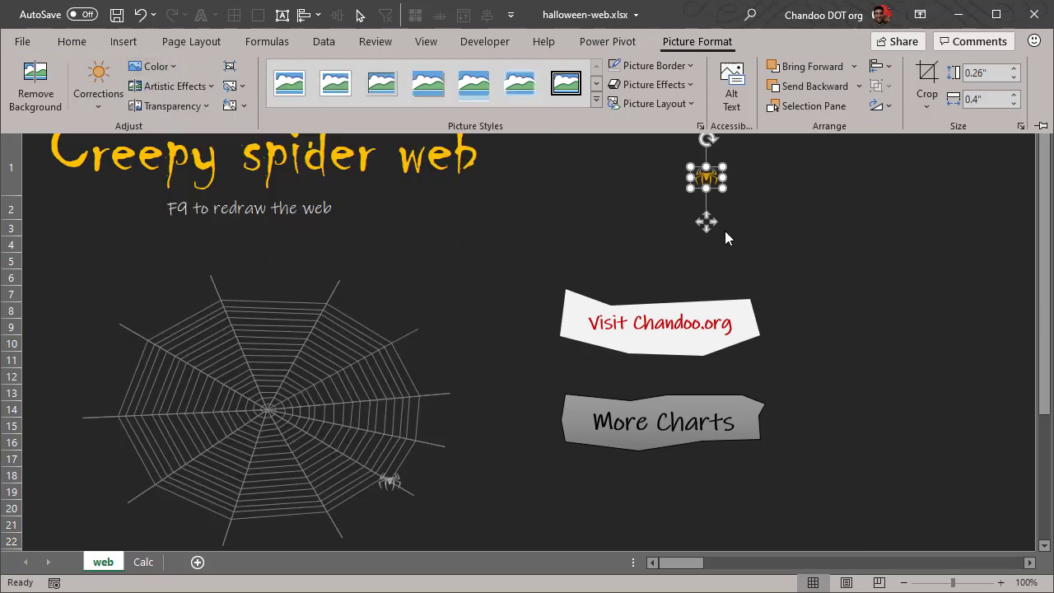
key(ctrl+F1)
click(779, 181)
Copy the gold spider picture and paste it onto the web chart's Spider series, replacing its grey marker
click(735, 173)
key(ctrl+c)
click(388, 485)
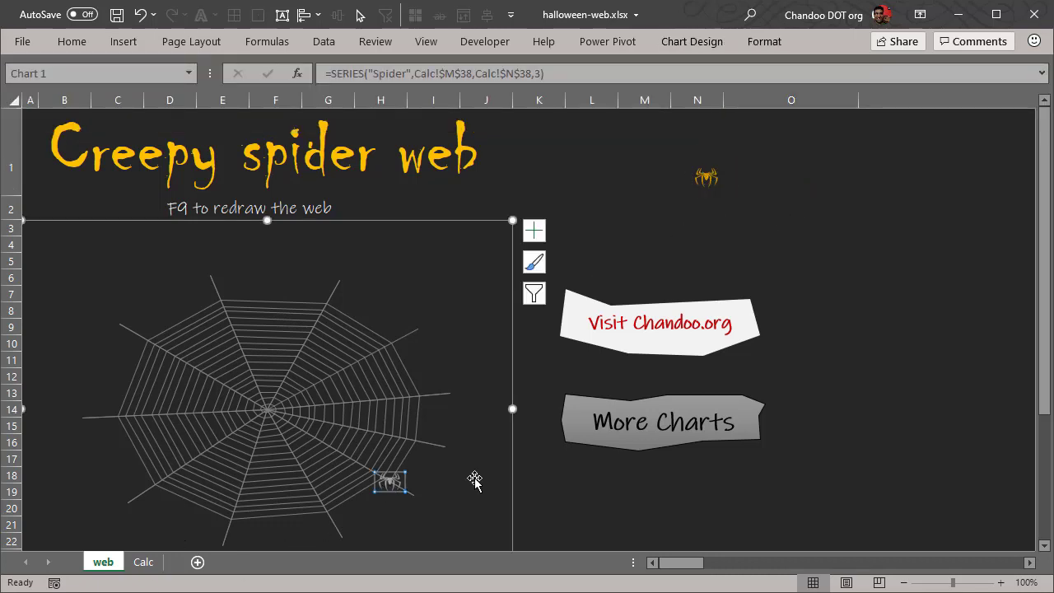
key(ctrl+v)
click(897, 426)
scroll(788, 426, down, 2)
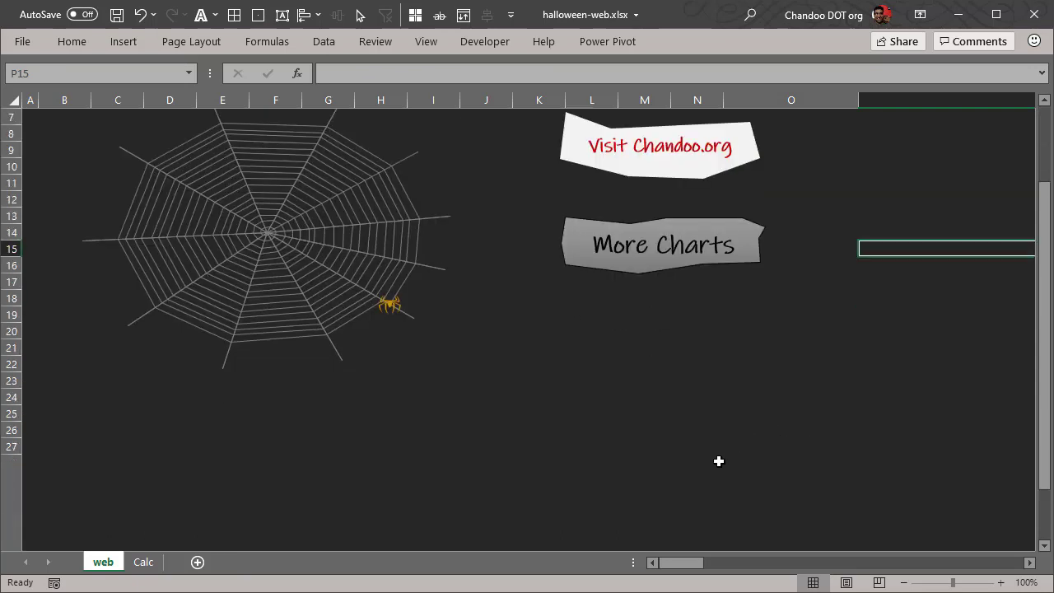
mouse_move(395, 297)
scroll(239, 313, up, 2)
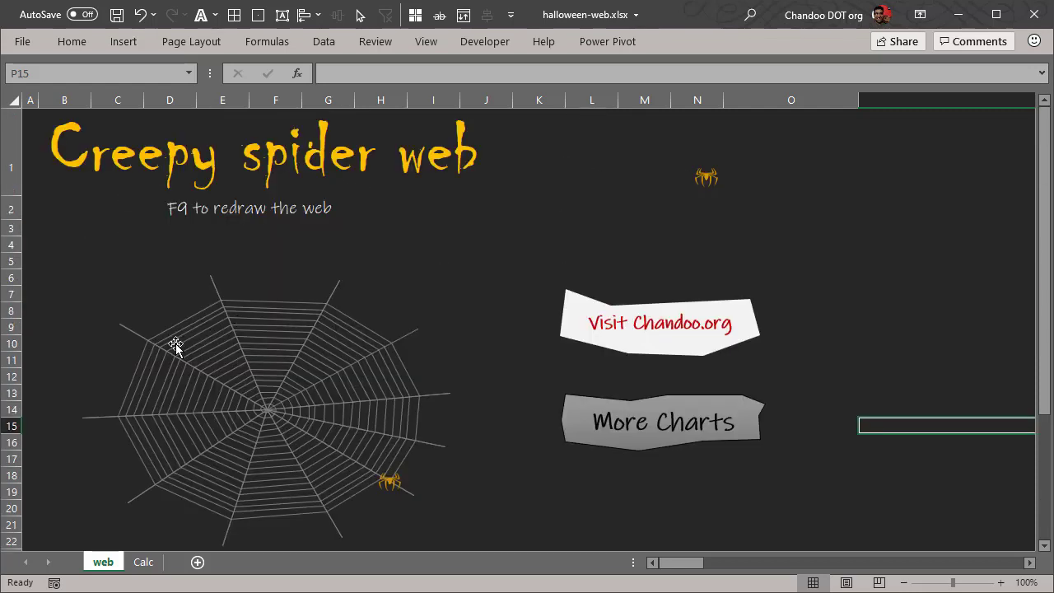